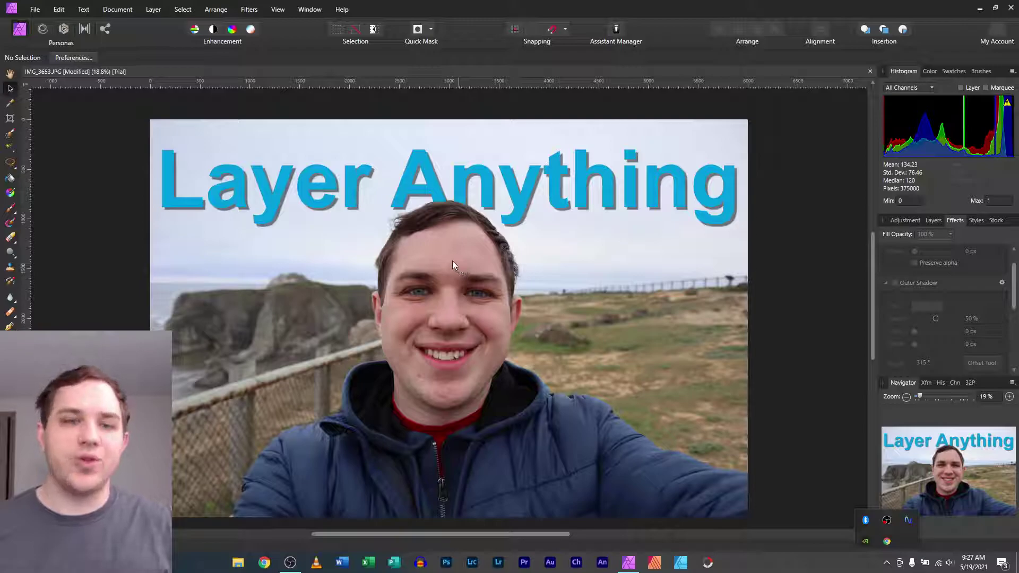
Nudge the Layer Anything text, shift the cut-out person left over it, and show the Layers panel
left_click(315, 190)
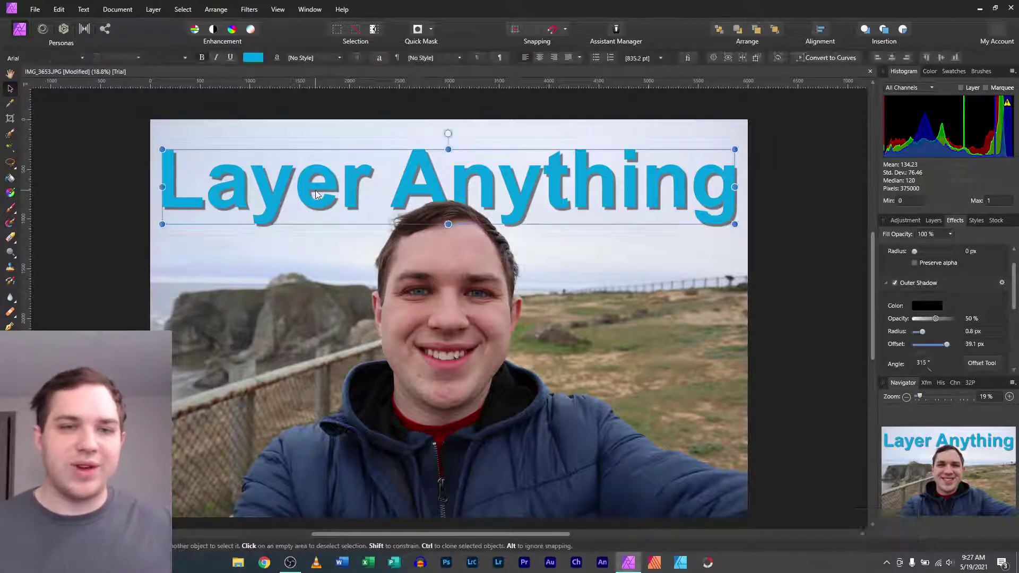
mouse_move(317, 188)
left_mouse_down()
mouse_move(310, 297)
mouse_move(327, 179)
left_mouse_up()
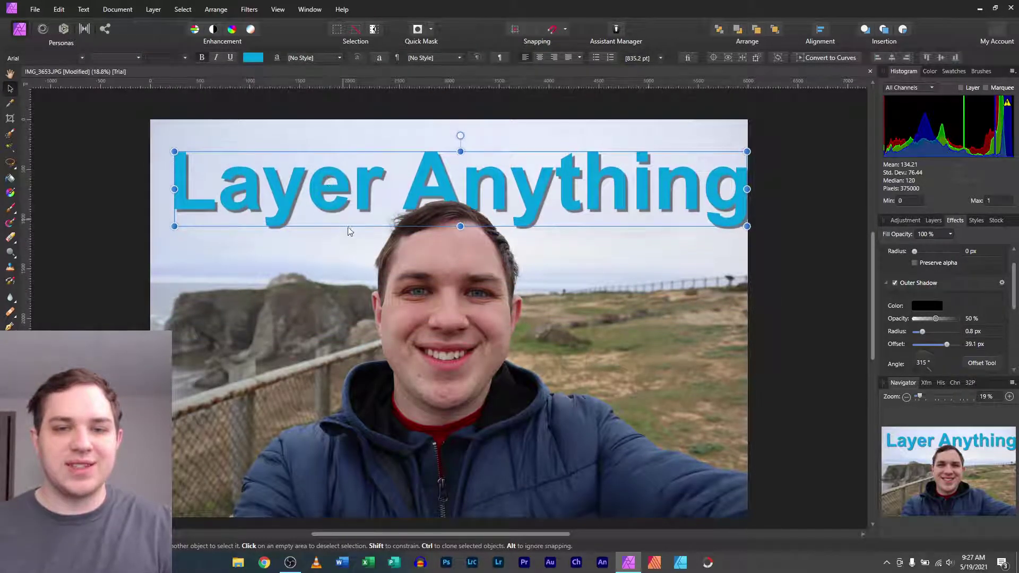
left_click(444, 306)
mouse_move(450, 329)
left_mouse_down()
mouse_move(382, 322)
mouse_move(466, 309)
mouse_move(475, 339)
mouse_move(402, 285)
left_mouse_up()
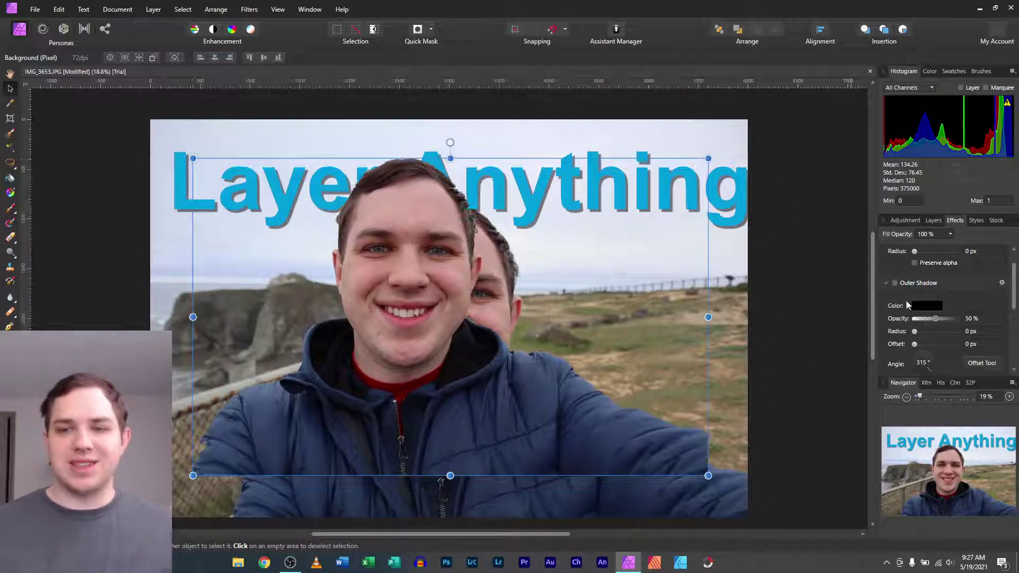
left_click(936, 221)
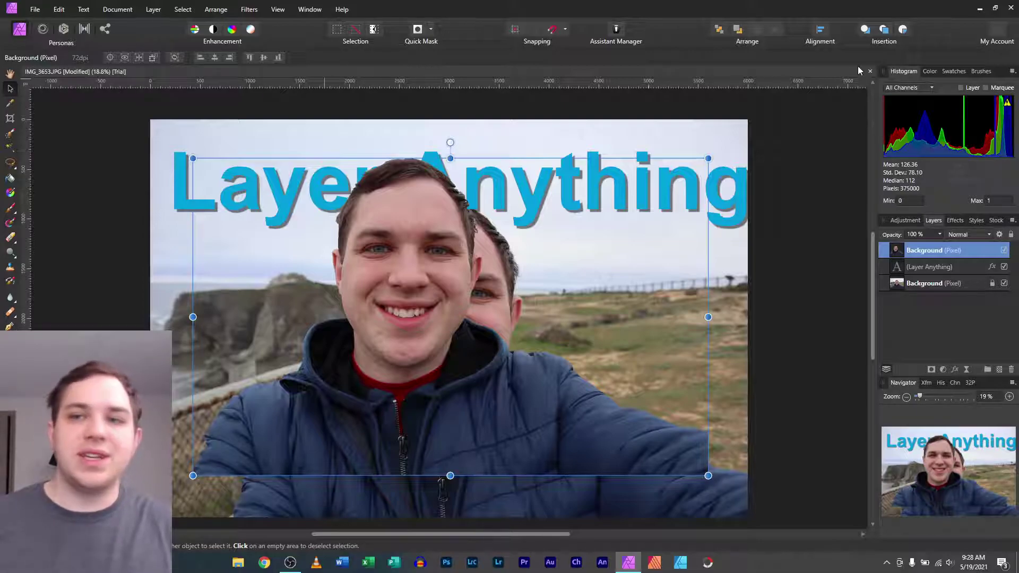
Discard the demo image unsaved, then open the selfie IMG_3654.JPG from the trip folder
left_click(871, 71)
left_click(505, 287)
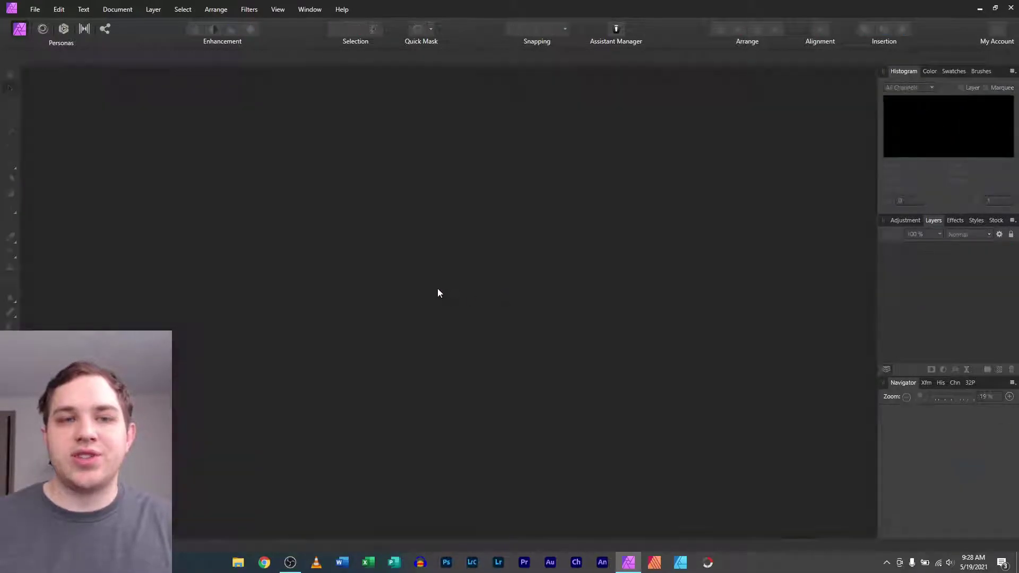
left_click(36, 10)
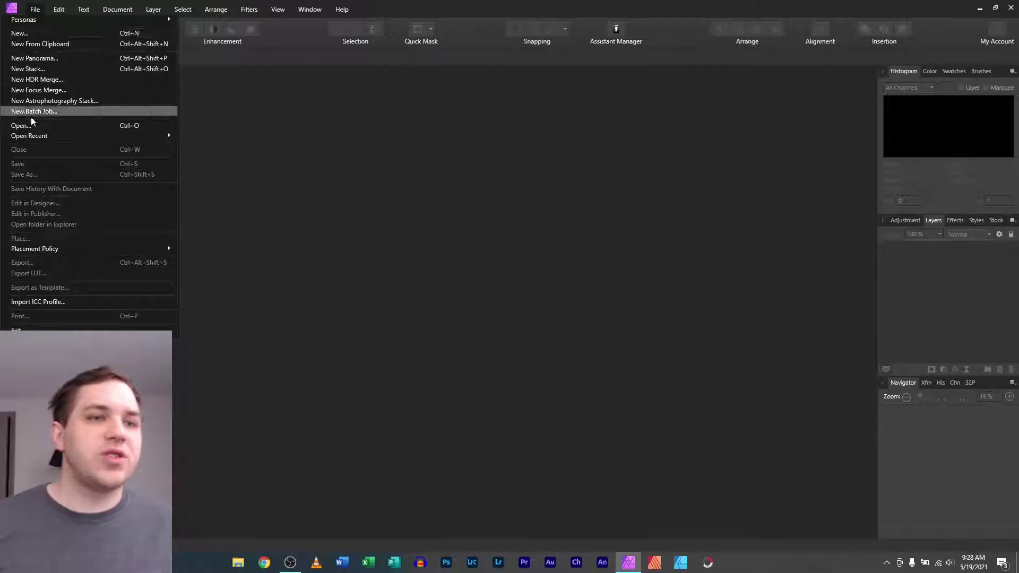
left_click(48, 128)
scroll(191, 171, "down", 1)
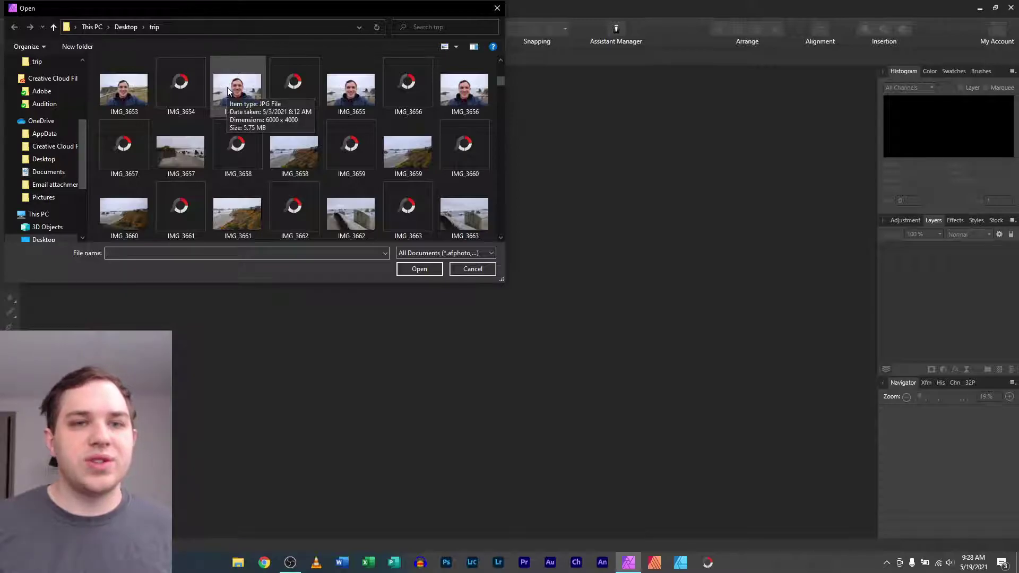
double_click(236, 90)
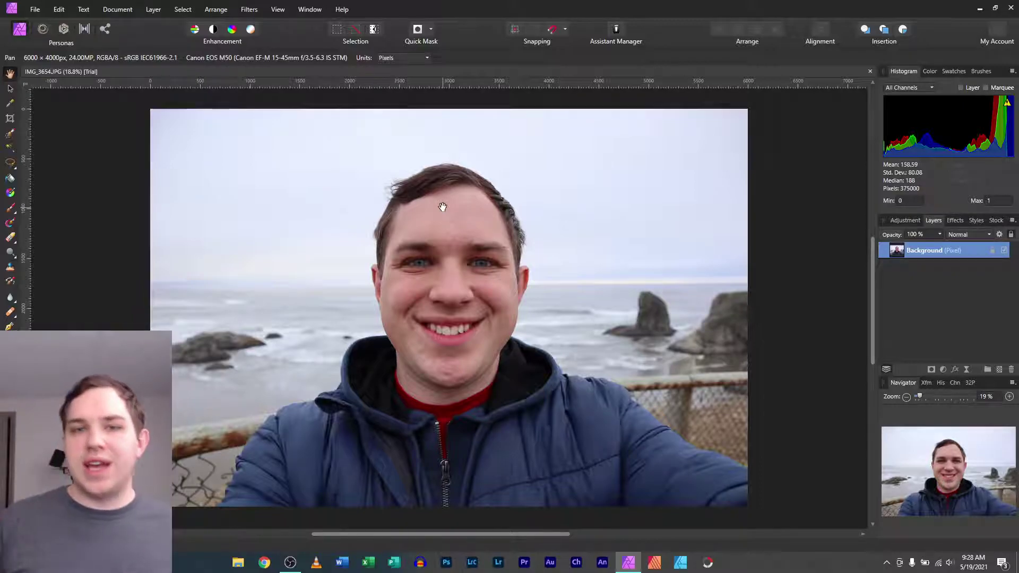
Check the Color and Histogram panels, then pick the Selection Brush Tool
mouse_move(919, 123)
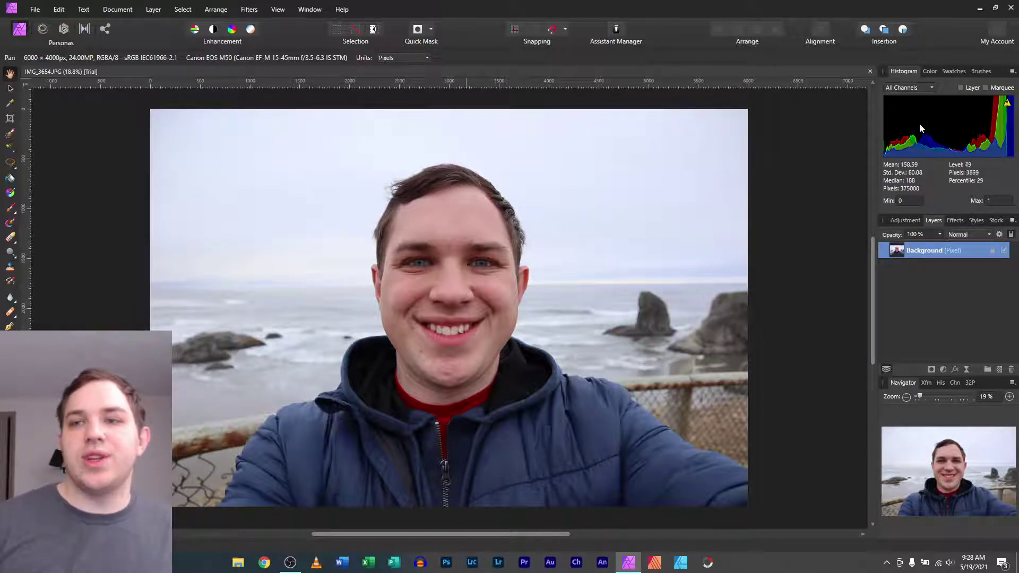
left_click(930, 72)
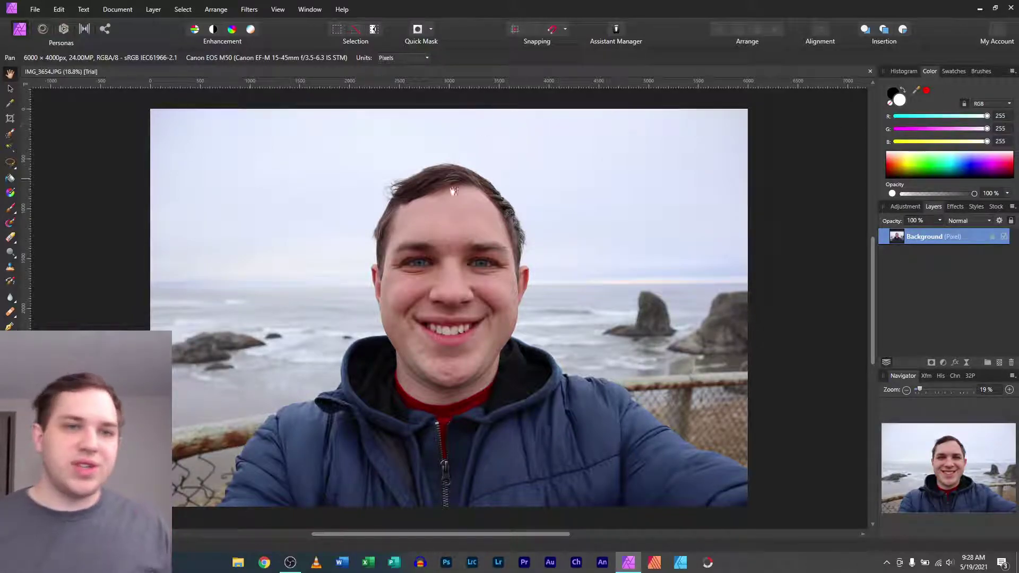
left_click(896, 72)
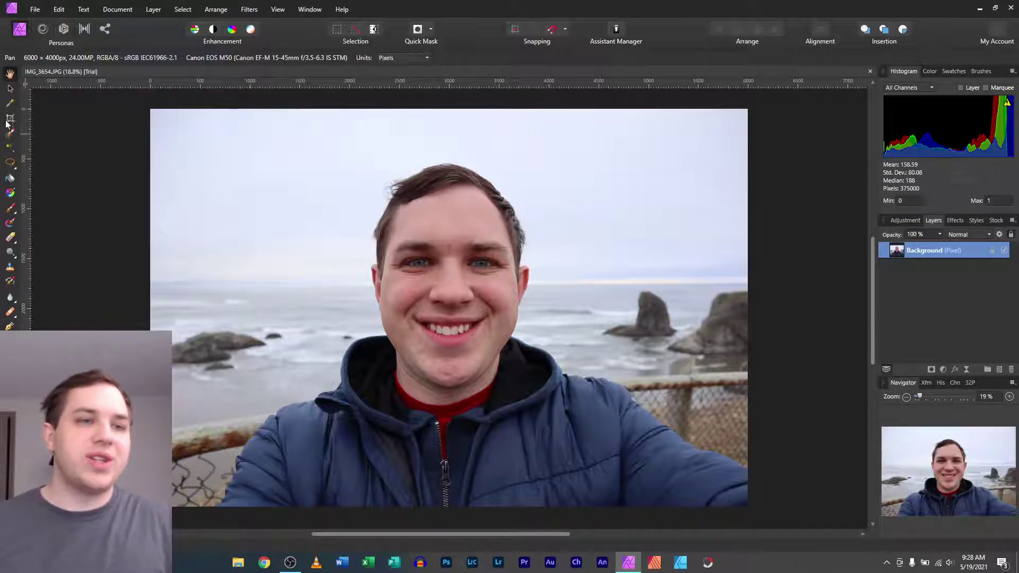
left_click(10, 137)
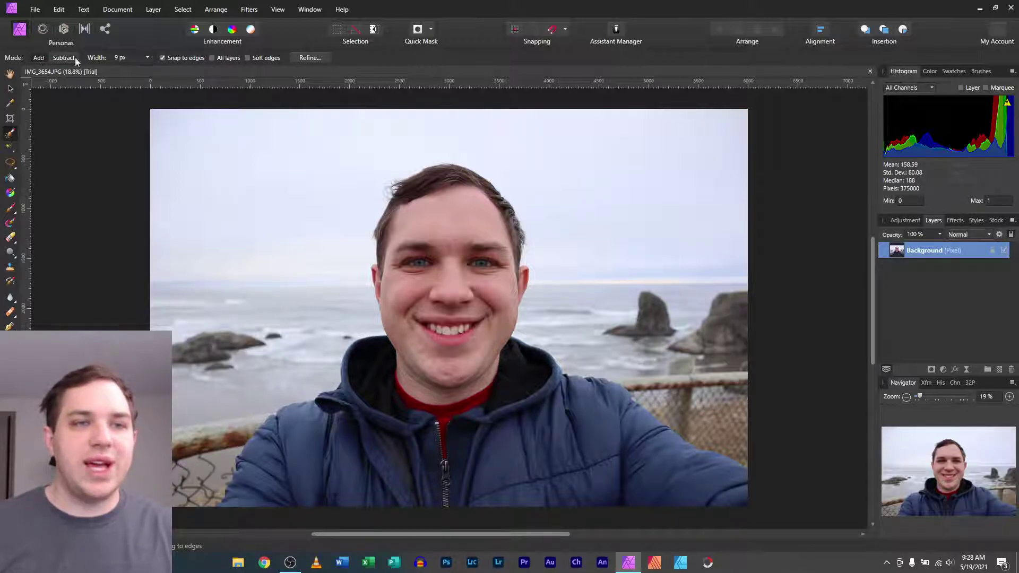
left_click(137, 58)
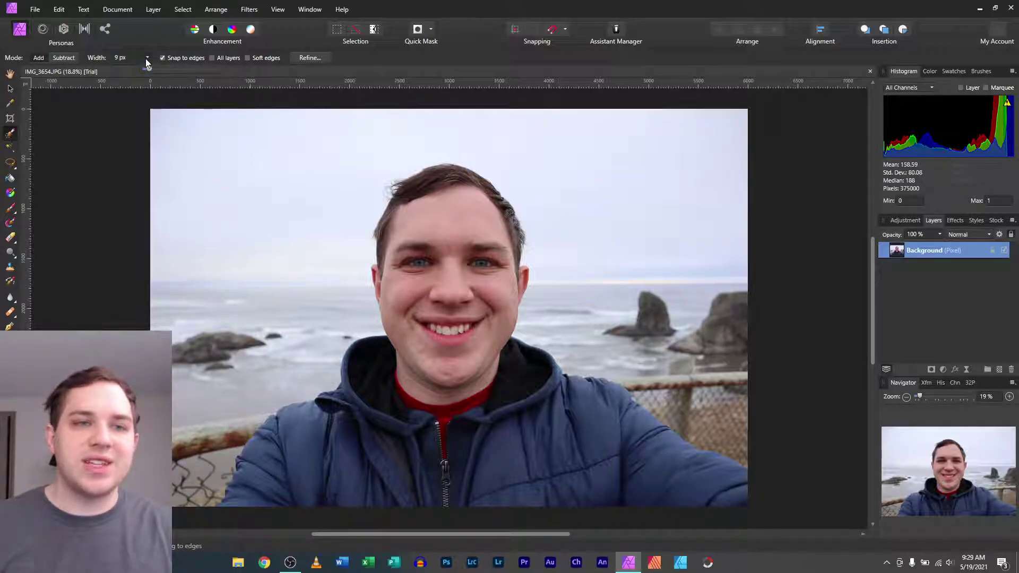
left_click(147, 58)
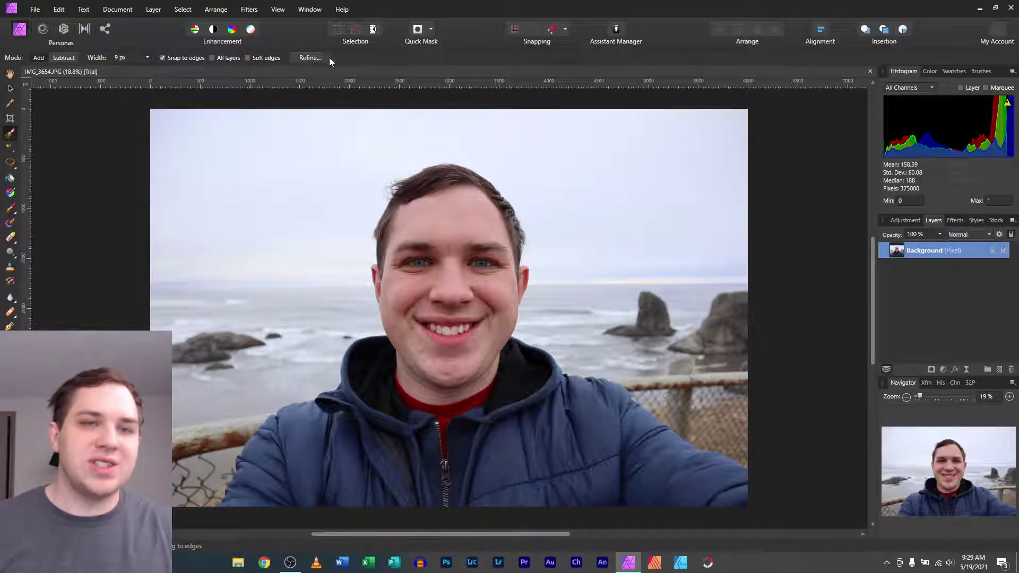
left_click(308, 58)
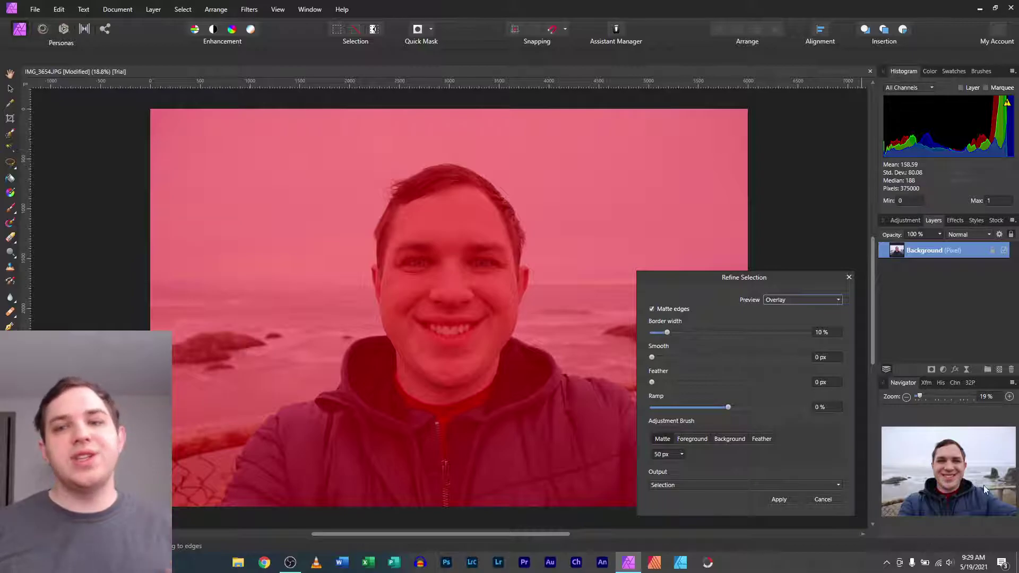
left_click(816, 498)
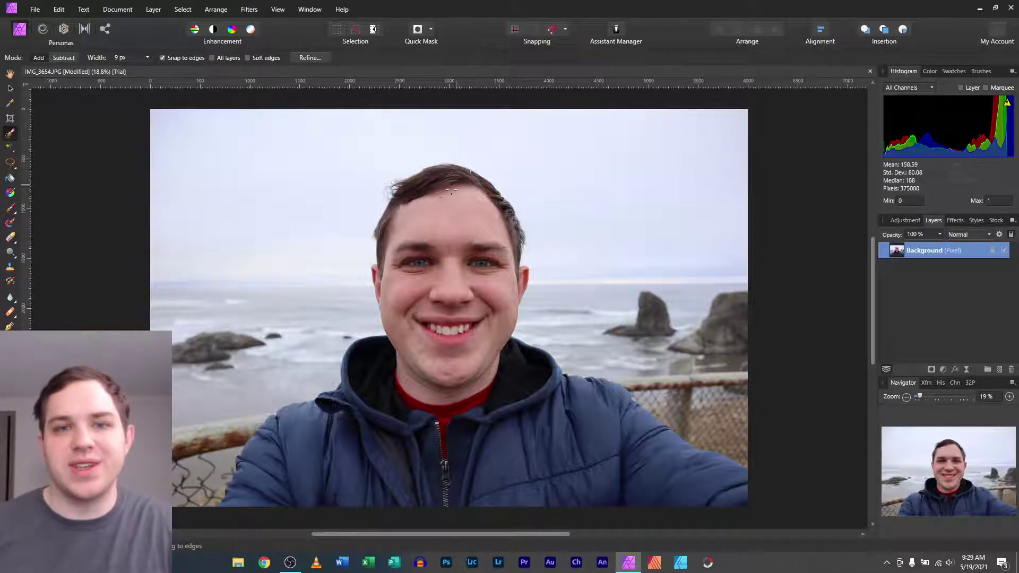
Enlarge the selection brush to 271 px and paint over the forehead
scroll(451, 189, "up", 4)
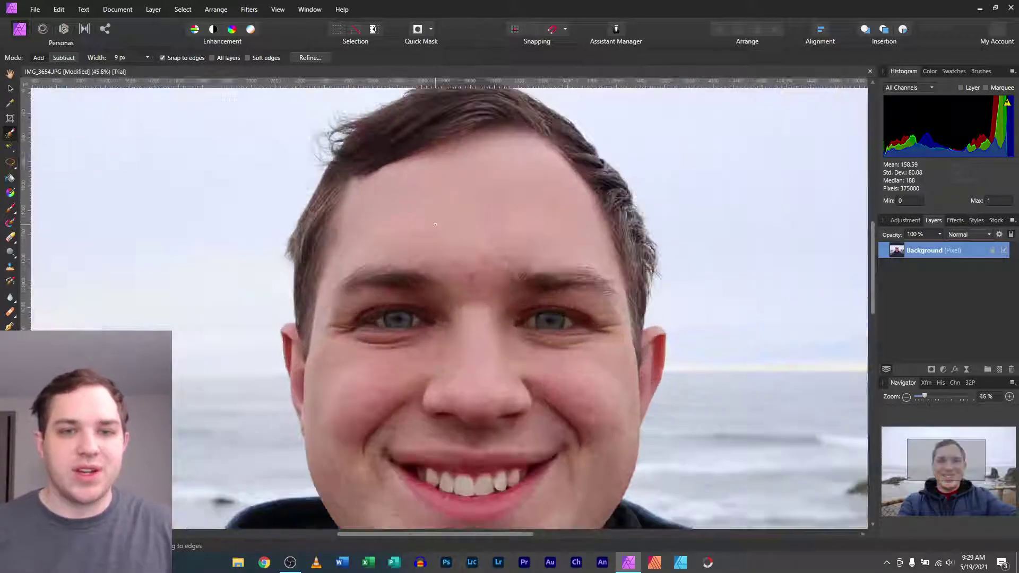
scroll(435, 224, "up", 1)
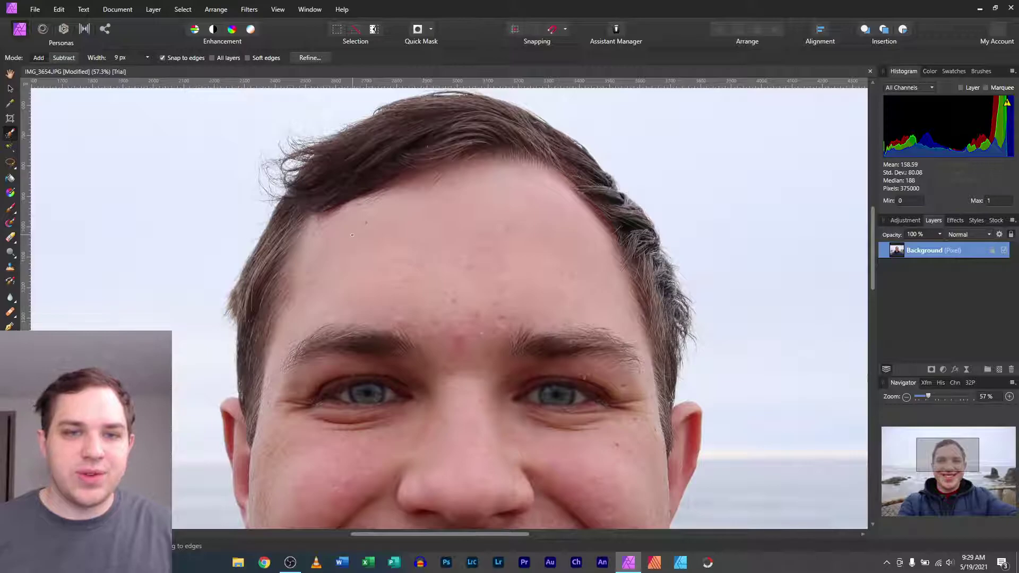
left_click(133, 58)
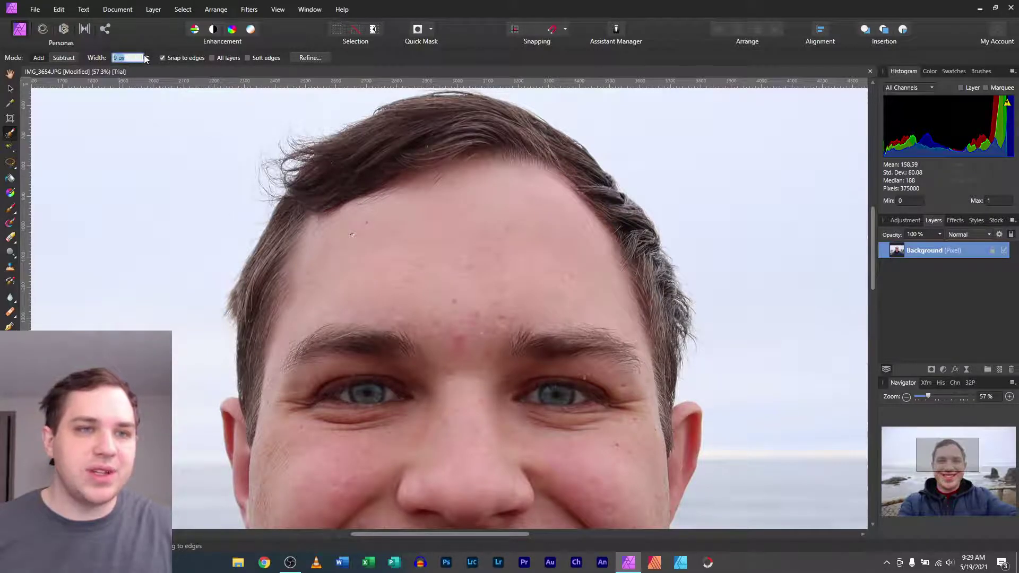
left_click(147, 57)
left_click_drag(156, 71, 193, 74)
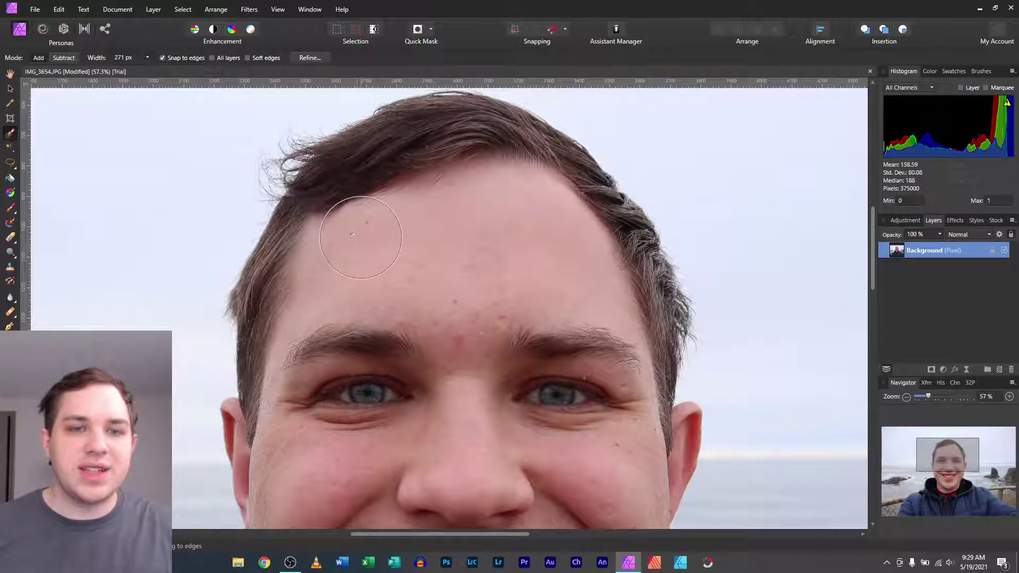
left_click_drag(347, 212, 394, 252)
At 46 px width, select around the mouth and teeth, undoing an accidental forehead-and-eyes removal
scroll(394, 251, "up", 5)
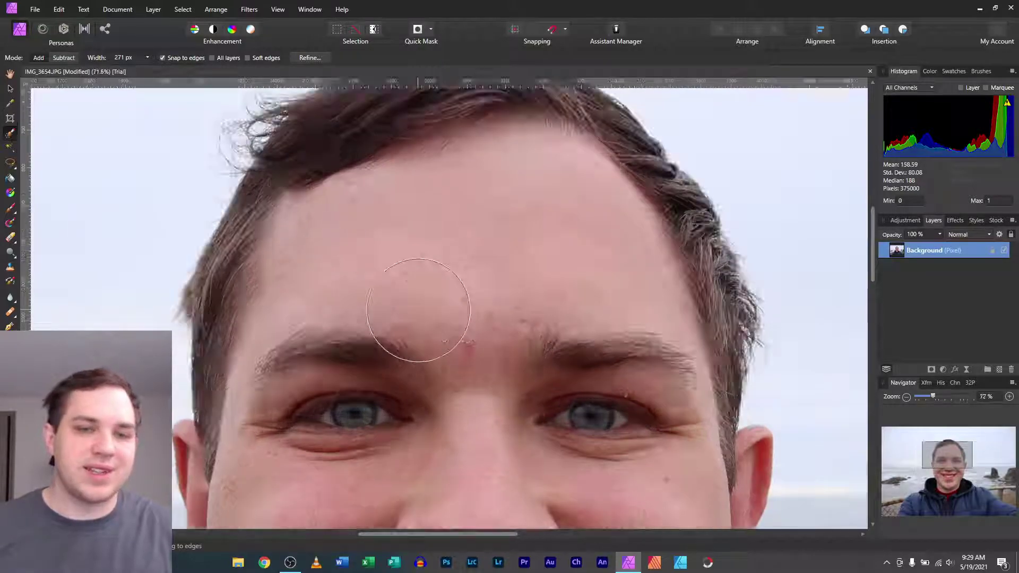
scroll(444, 296, "down", 10)
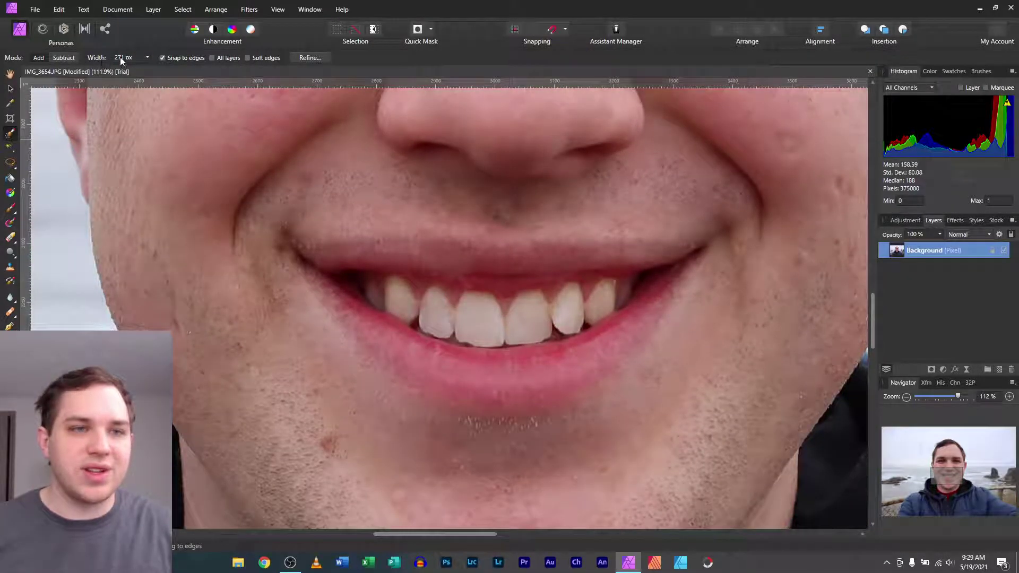
left_click(122, 60)
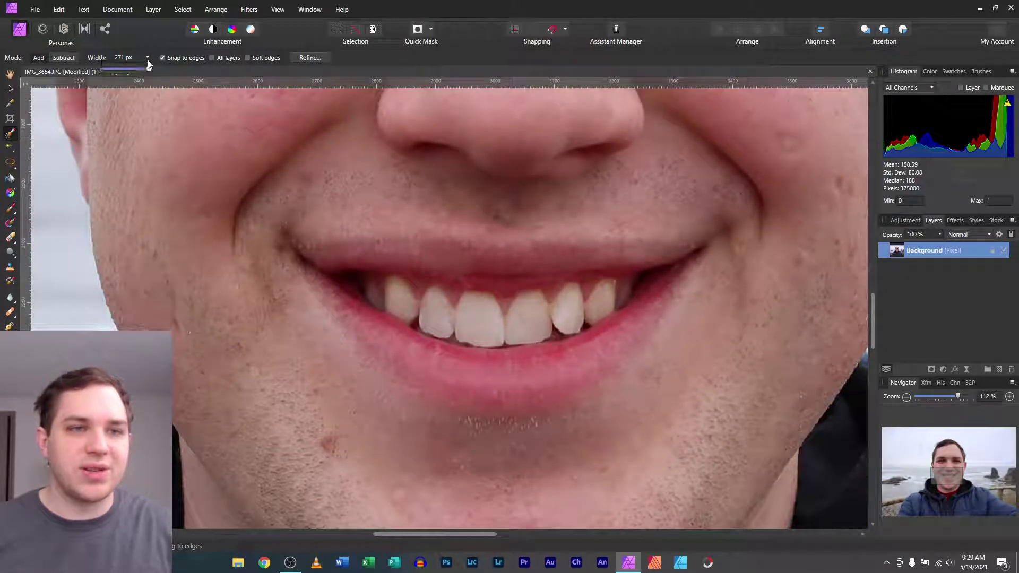
mouse_move(479, 318)
left_mouse_down()
mouse_move(564, 316)
mouse_move(619, 296)
mouse_move(510, 304)
mouse_move(369, 294)
mouse_move(485, 358)
mouse_move(631, 319)
mouse_move(660, 279)
mouse_move(430, 245)
mouse_move(356, 248)
mouse_move(311, 274)
mouse_move(550, 428)
mouse_move(696, 218)
mouse_move(495, 154)
mouse_move(352, 164)
left_mouse_up()
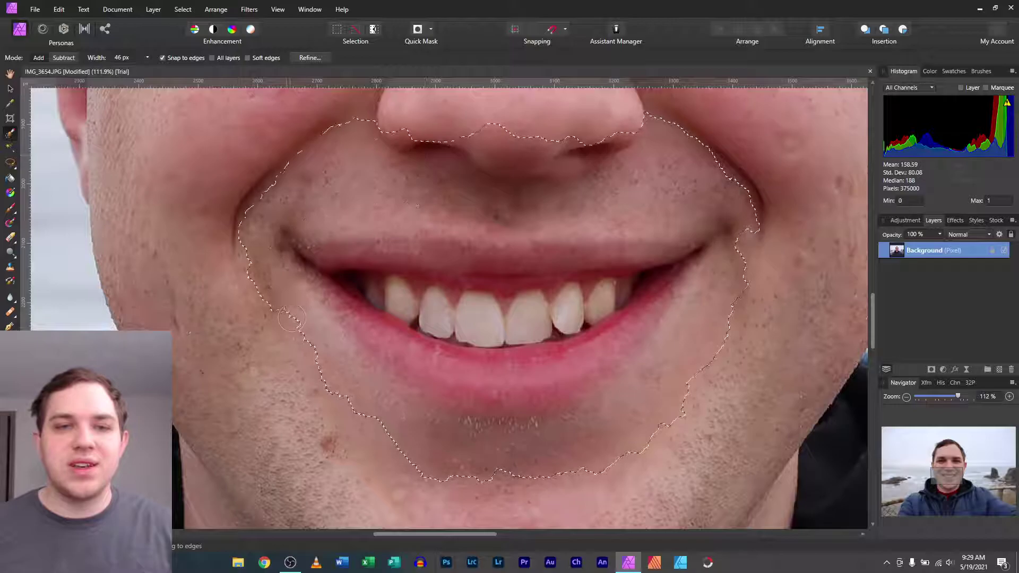
scroll(372, 247, "down", 3)
scroll(386, 242, "down", 3)
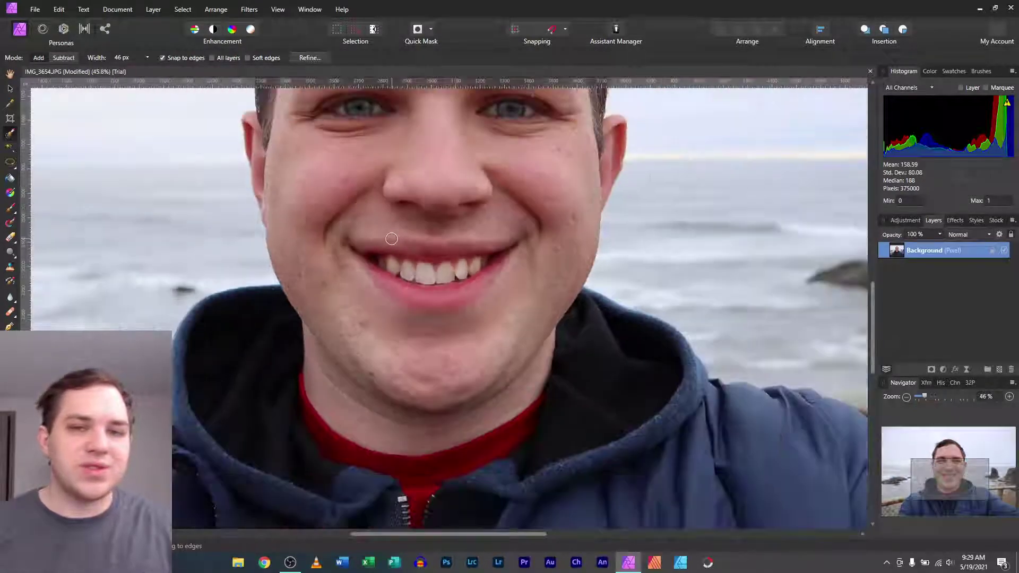
mouse_move(323, 218)
left_mouse_down()
mouse_move(371, 173)
mouse_move(373, 233)
mouse_move(468, 201)
mouse_move(495, 199)
mouse_move(514, 220)
mouse_move(361, 254)
left_mouse_up()
key("ctrl+z")
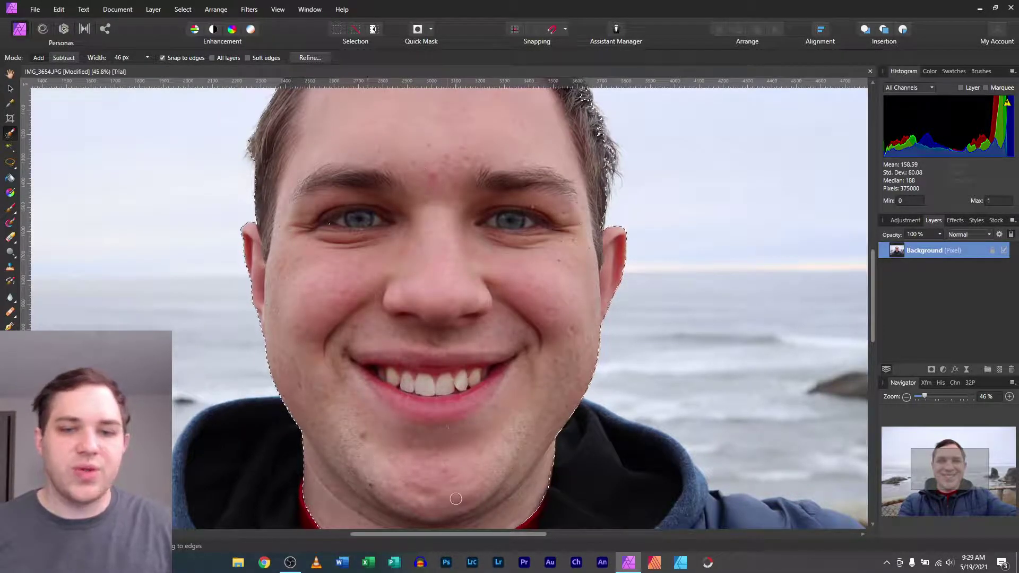
Paint the selection over the hoodie collar and shoulders, then pan and zoom to check the edges
scroll(441, 349, "down", 5)
scroll(442, 350, "down", 3)
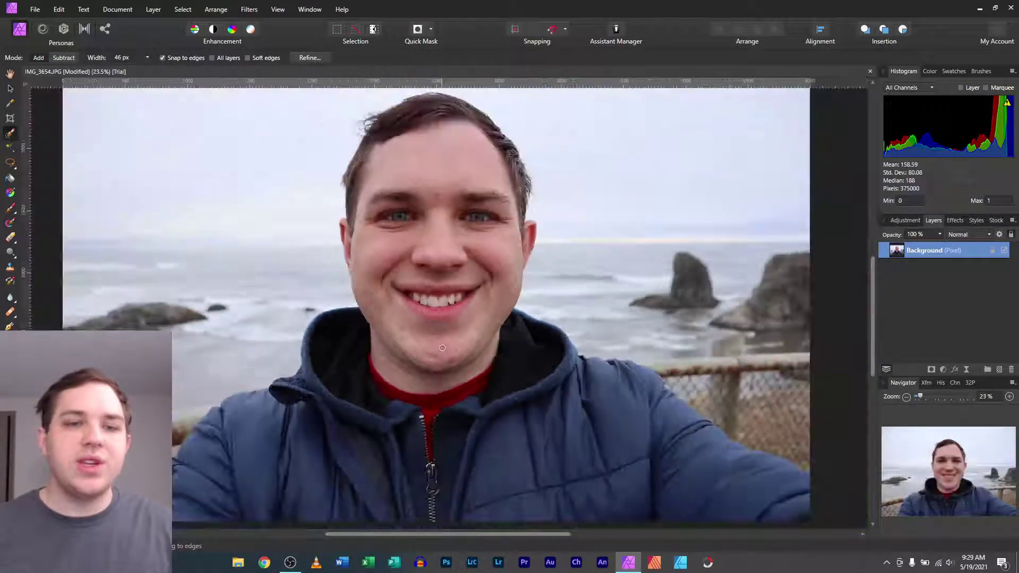
scroll(371, 345, "down", 1)
mouse_move(372, 340)
left_mouse_down()
mouse_move(307, 426)
mouse_move(236, 448)
mouse_move(192, 483)
mouse_move(233, 399)
mouse_move(297, 391)
mouse_move(344, 419)
mouse_move(290, 374)
mouse_move(282, 354)
mouse_move(266, 468)
mouse_move(453, 388)
mouse_move(435, 372)
mouse_move(373, 450)
mouse_move(510, 451)
mouse_move(519, 376)
mouse_move(507, 323)
mouse_move(571, 369)
mouse_move(568, 390)
mouse_move(551, 349)
mouse_move(555, 321)
mouse_move(539, 374)
mouse_move(572, 391)
mouse_move(503, 474)
mouse_move(792, 483)
mouse_move(559, 377)
left_mouse_up()
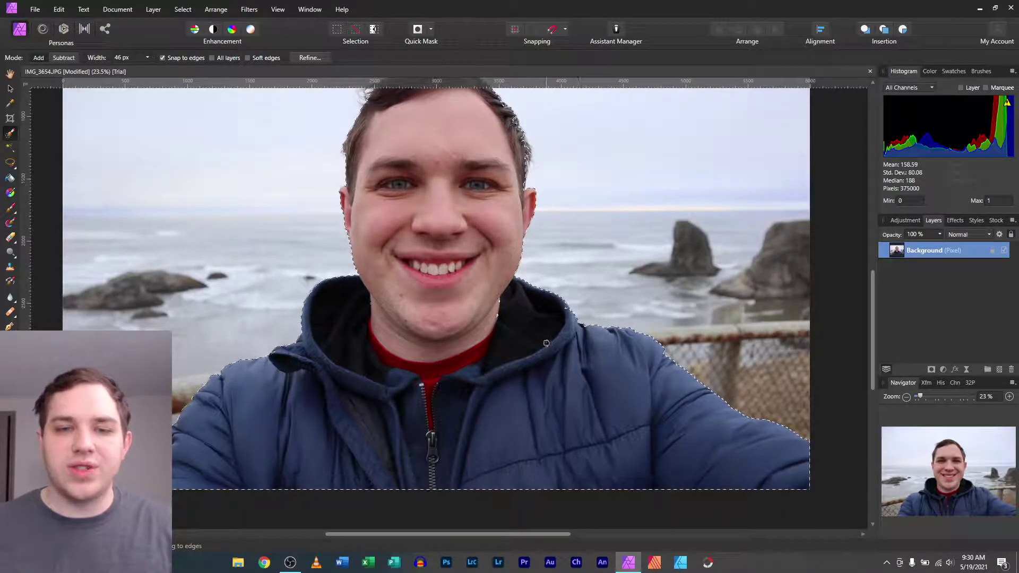
scroll(560, 376, "up", 5)
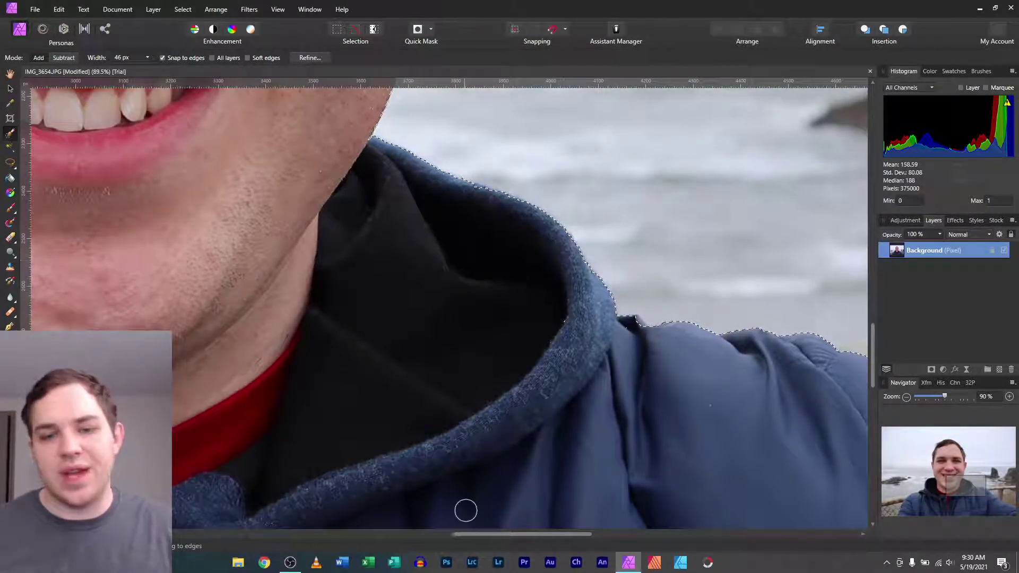
left_click_drag(498, 534, 344, 537)
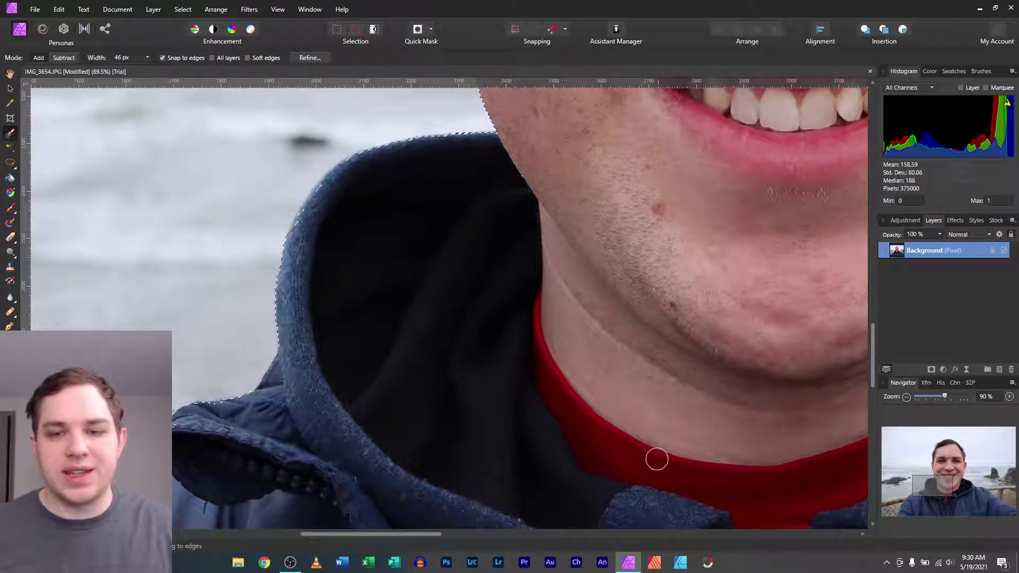
scroll(707, 433, "up", 3)
scroll(707, 433, "up", 10)
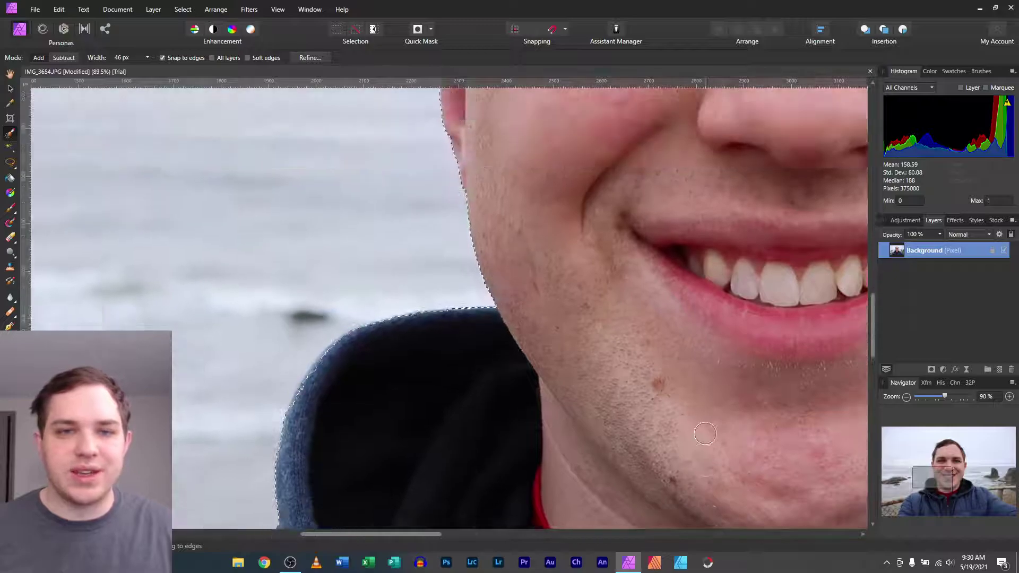
scroll(705, 413, "up", 8)
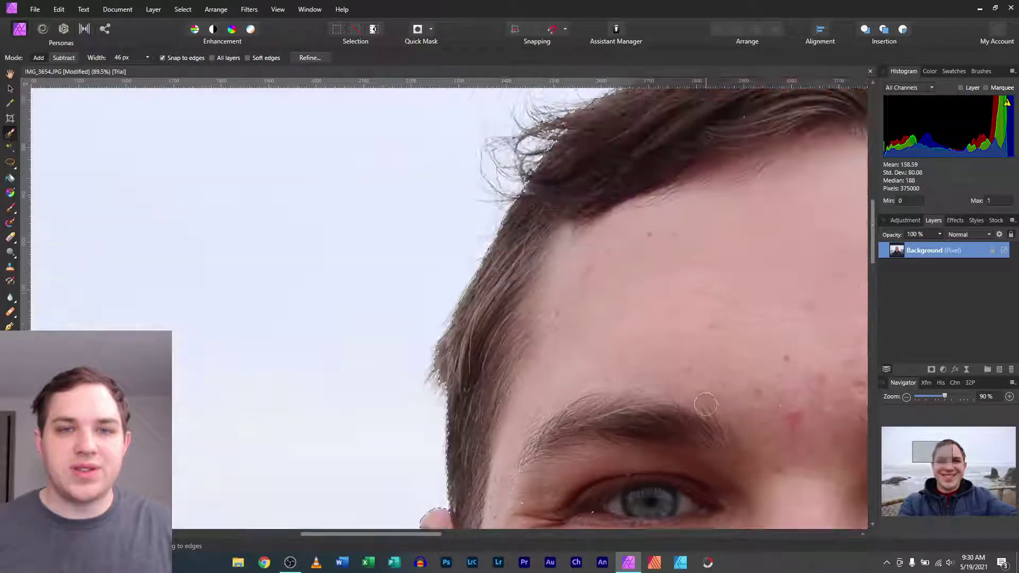
left_click_drag(322, 533, 429, 533)
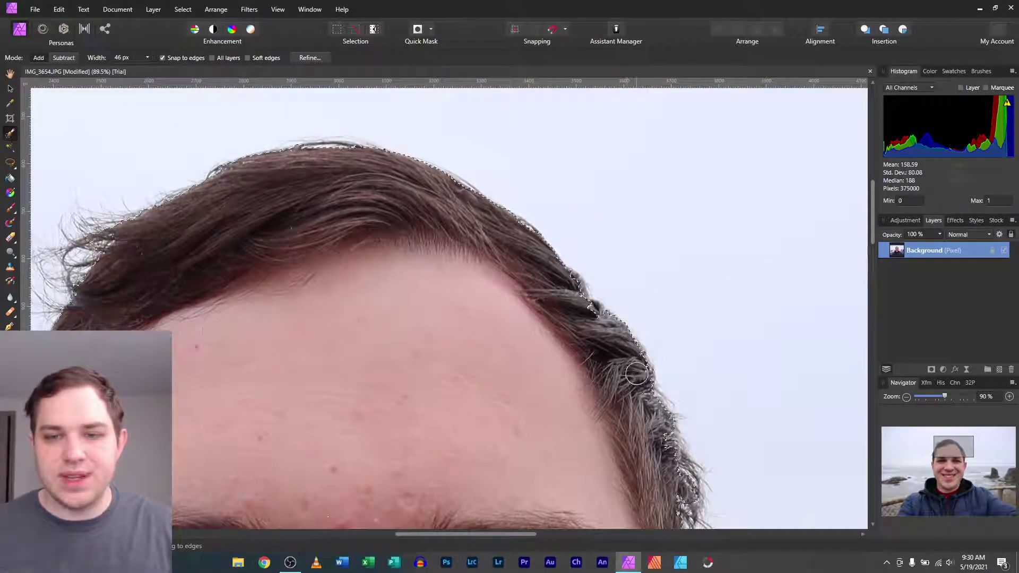
scroll(632, 379, "down", 3)
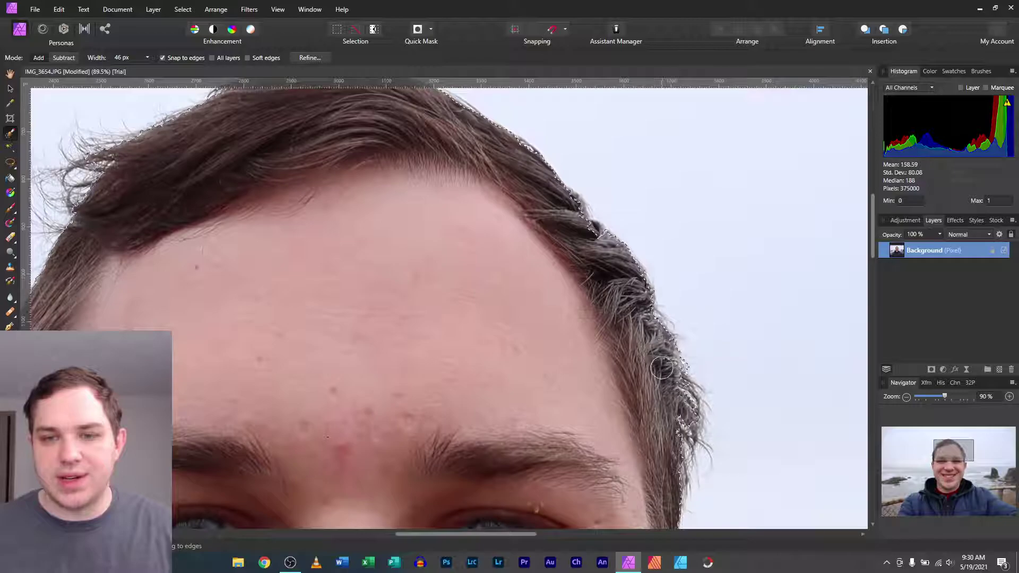
scroll(668, 329, "down", 3)
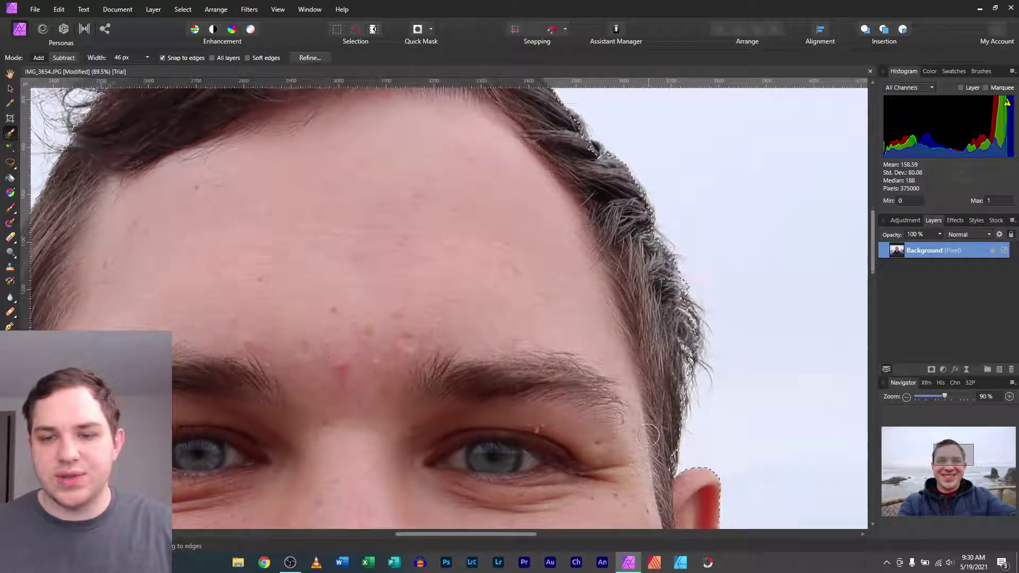
scroll(648, 435, "down", 8)
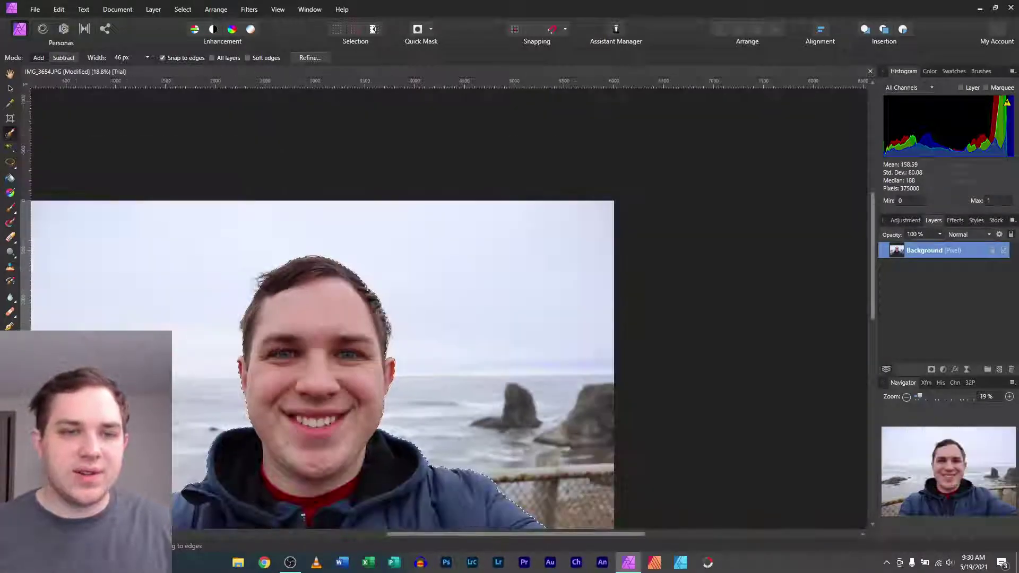
scroll(448, 308, "up", 4)
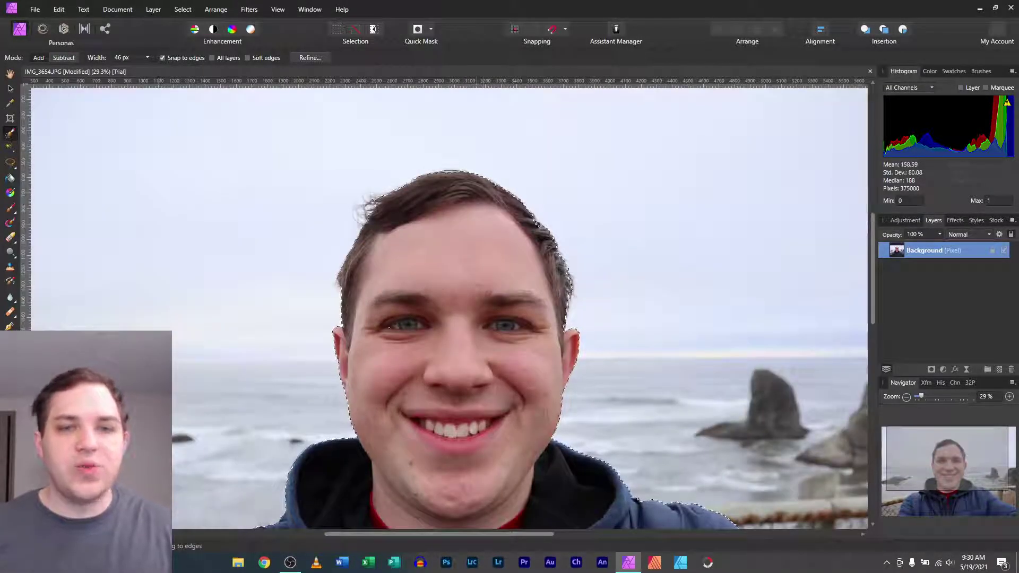
Enable Soft edges, shrink the brush to 8 px, and trim sky from between the hair strands
left_click(248, 58)
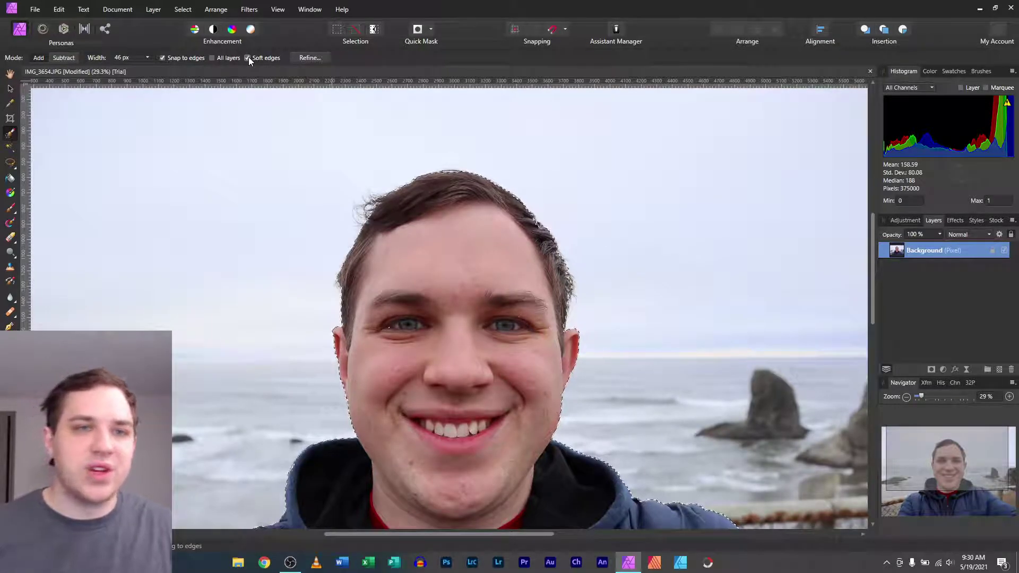
scroll(360, 191, "up", 6)
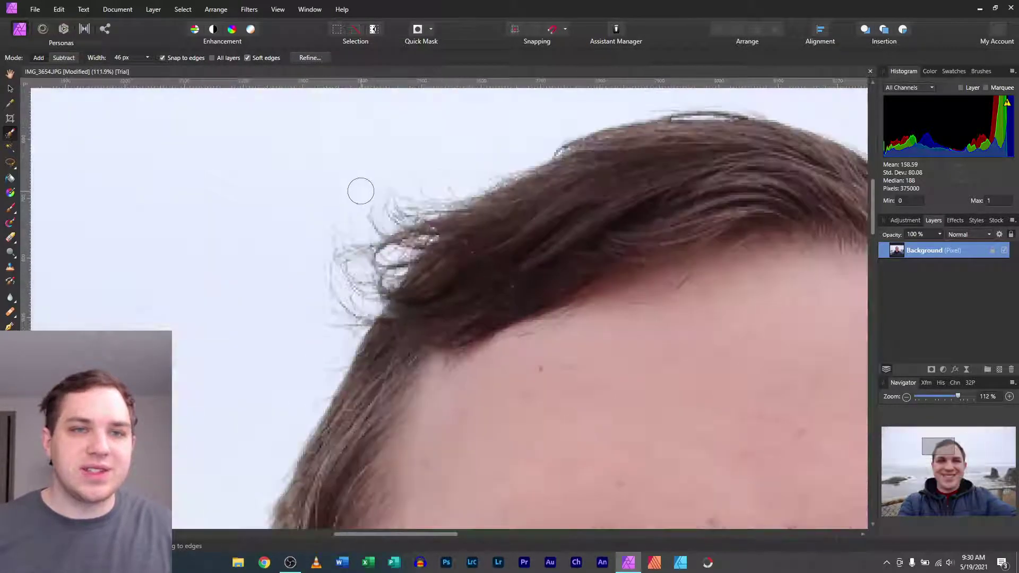
scroll(361, 191, "up", 3)
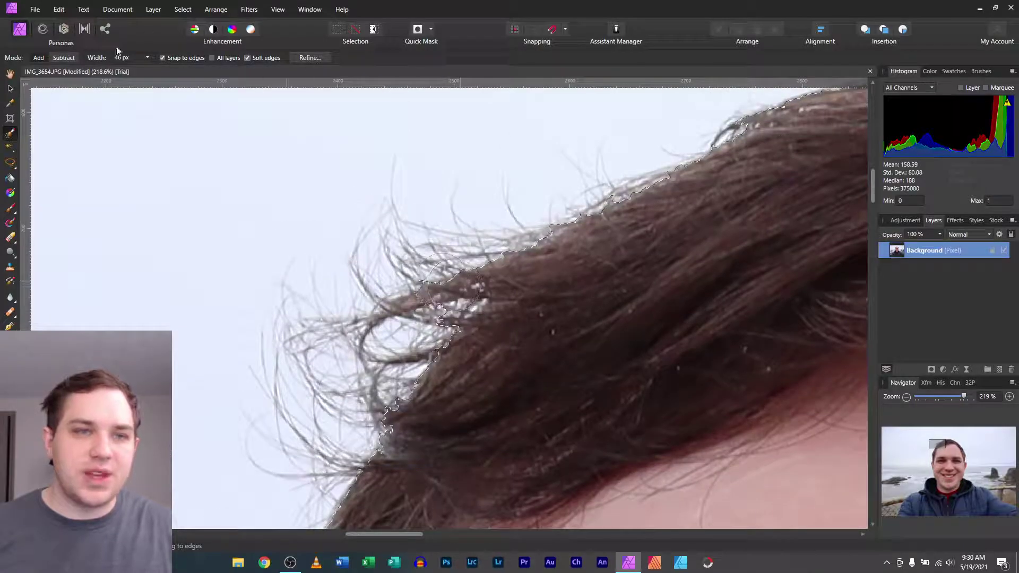
left_click(148, 58)
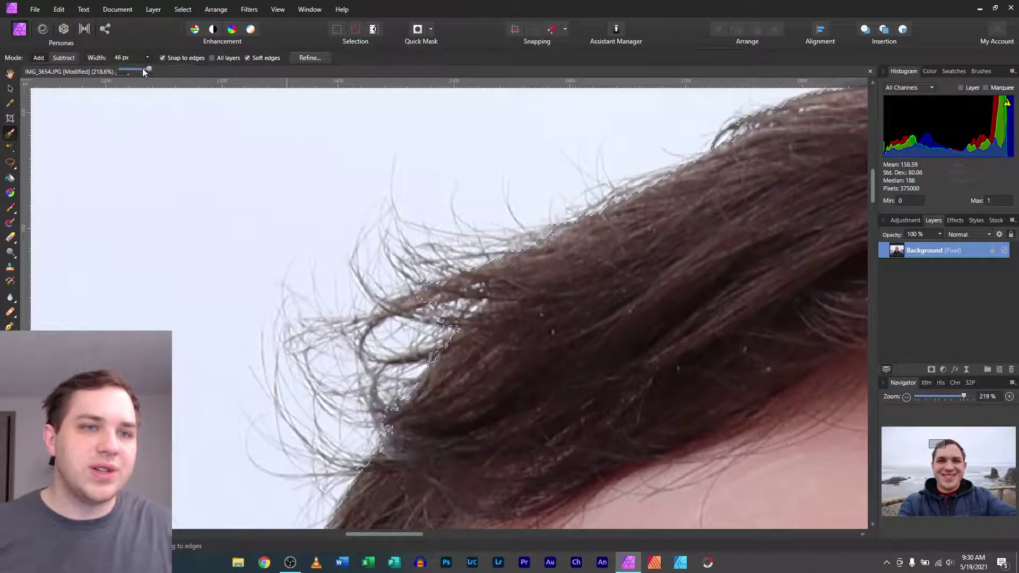
scroll(406, 304, "up", 3)
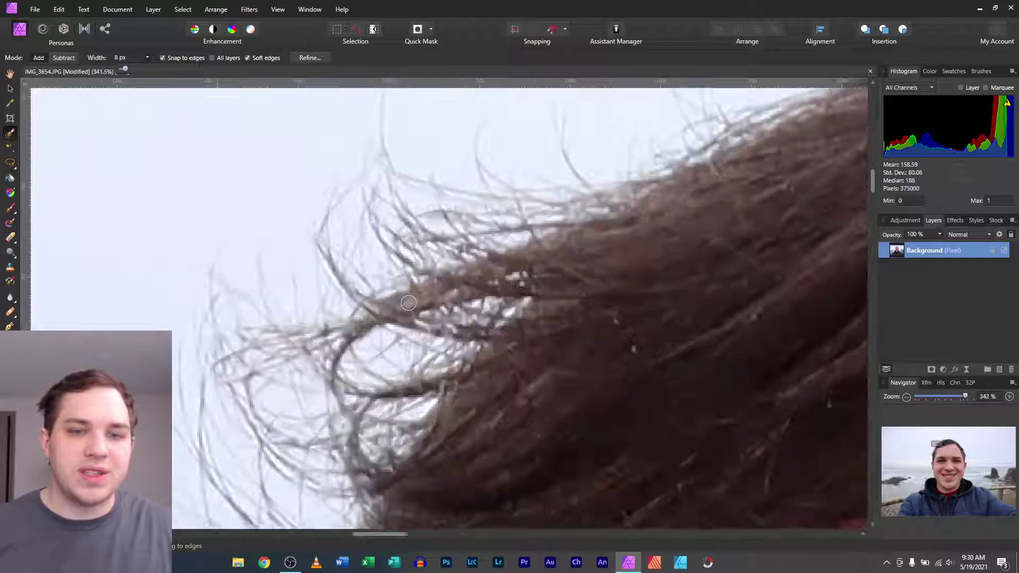
mouse_move(367, 317)
left_mouse_down()
mouse_move(388, 294)
mouse_move(404, 389)
mouse_move(457, 348)
mouse_move(414, 360)
mouse_move(486, 373)
mouse_move(409, 411)
mouse_move(474, 399)
mouse_move(436, 412)
mouse_move(392, 413)
left_mouse_up()
scroll(392, 413, "down", 3)
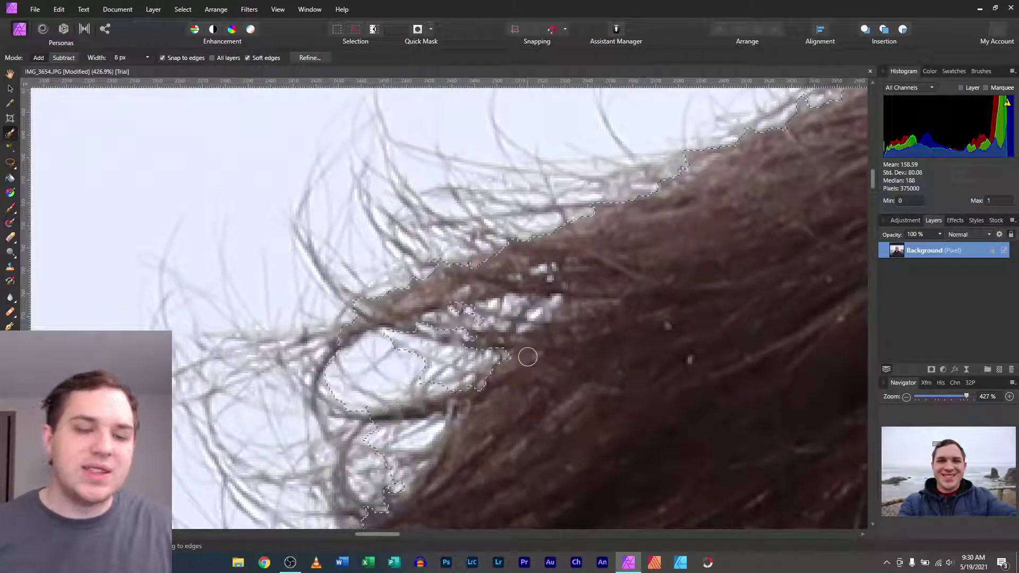
scroll(488, 329, "down", 3)
scroll(576, 357, "down", 2)
scroll(243, 311, "up", 4)
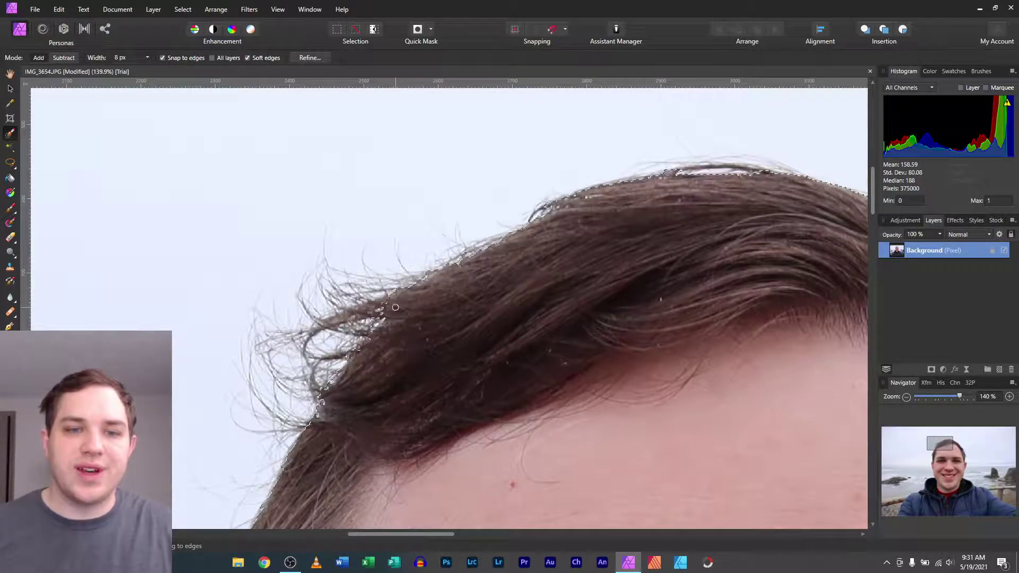
scroll(395, 307, "down", 8)
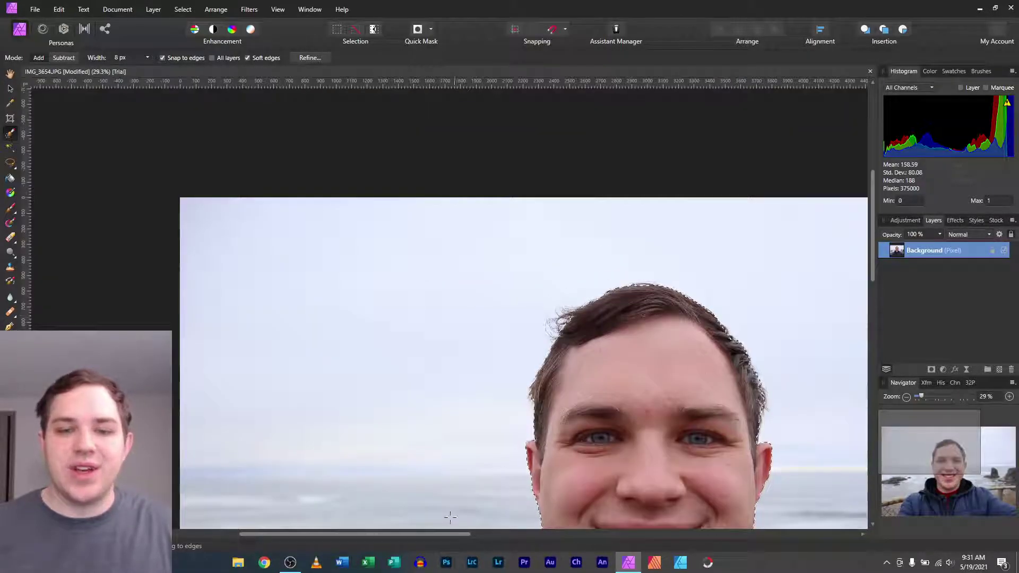
left_click_drag(450, 533, 509, 533)
scroll(516, 459, "down", 3)
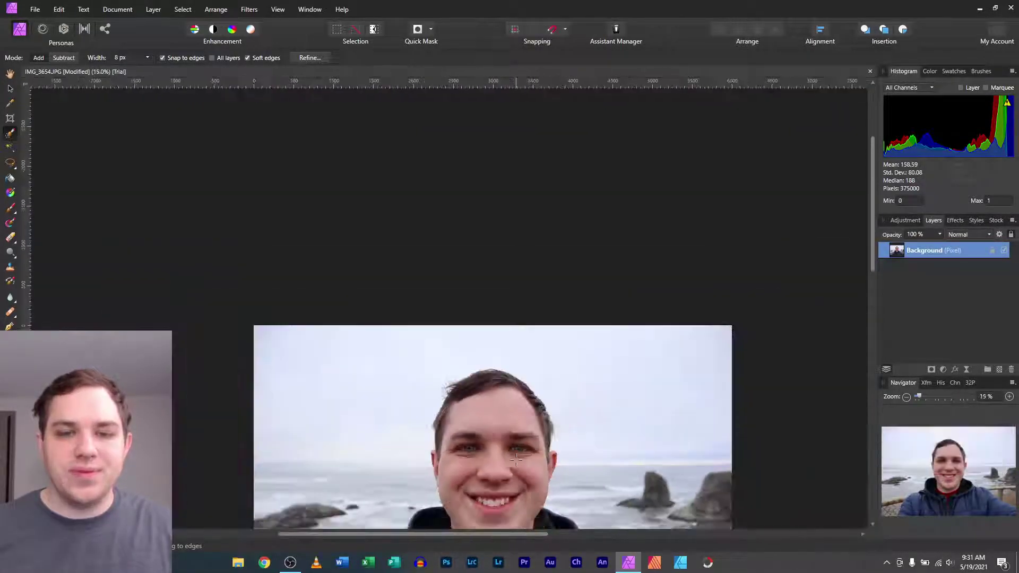
scroll(516, 460, "down", 3)
scroll(523, 448, "up", 1)
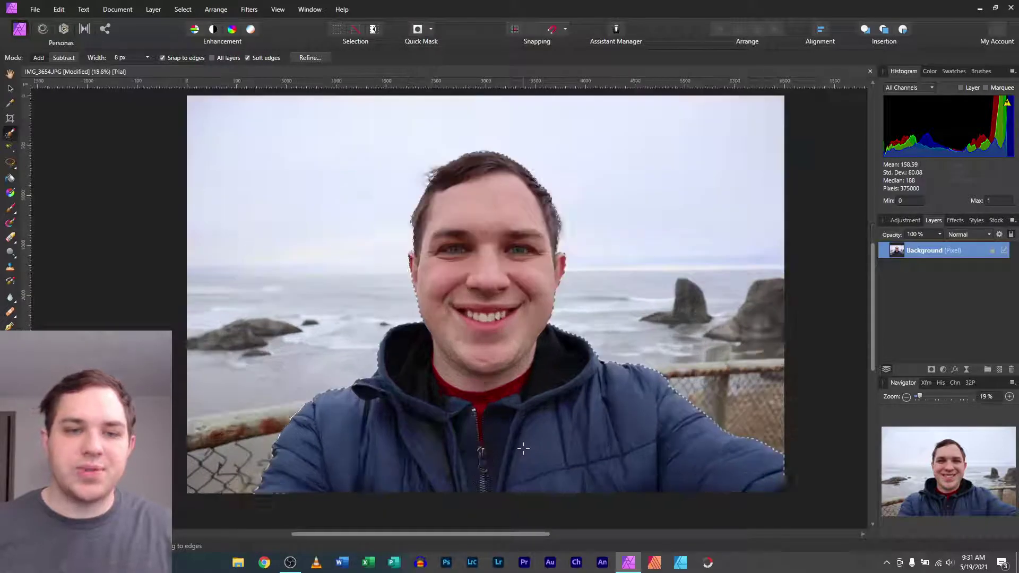
scroll(523, 449, "up", 2)
scroll(523, 448, "down", 1)
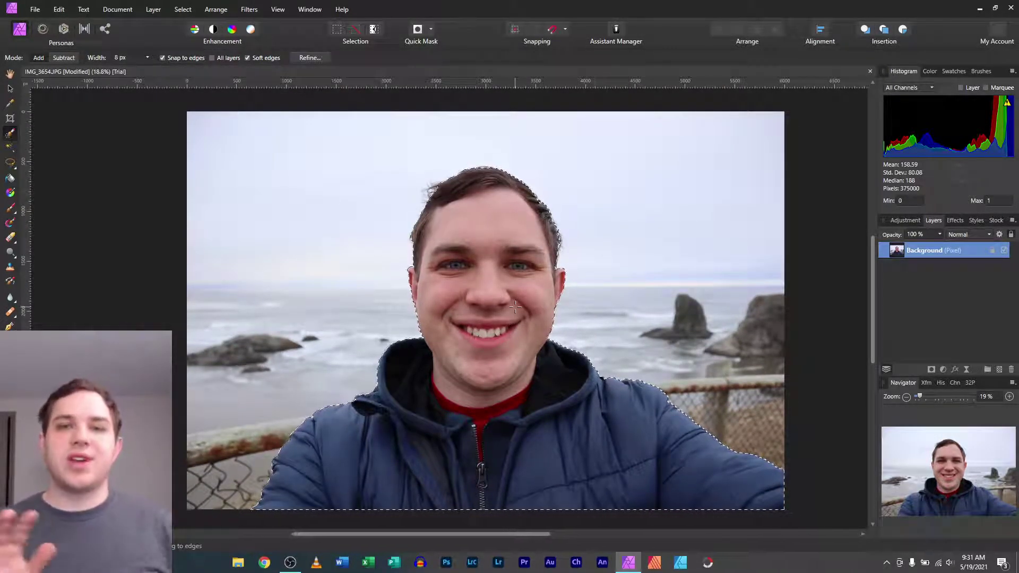
Copy the selected person, paste it as a new layer, and drag it left beside the face
left_click(10, 89)
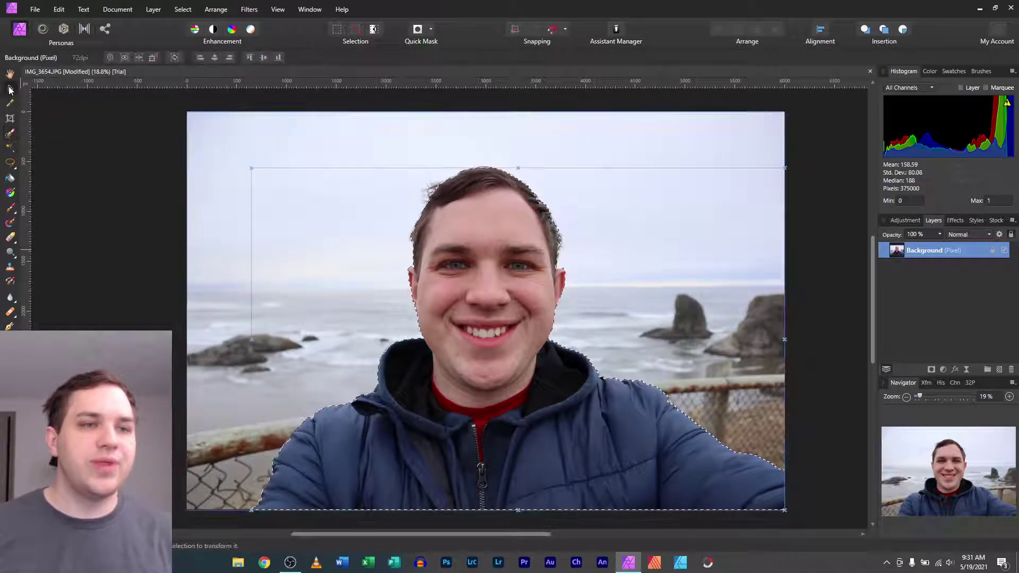
right_click(483, 258)
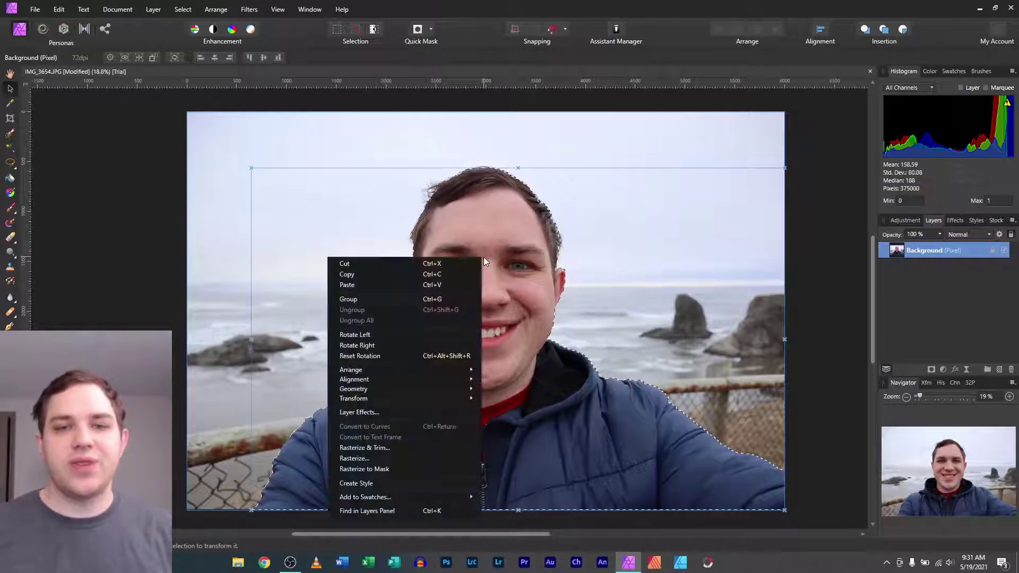
left_click(352, 275)
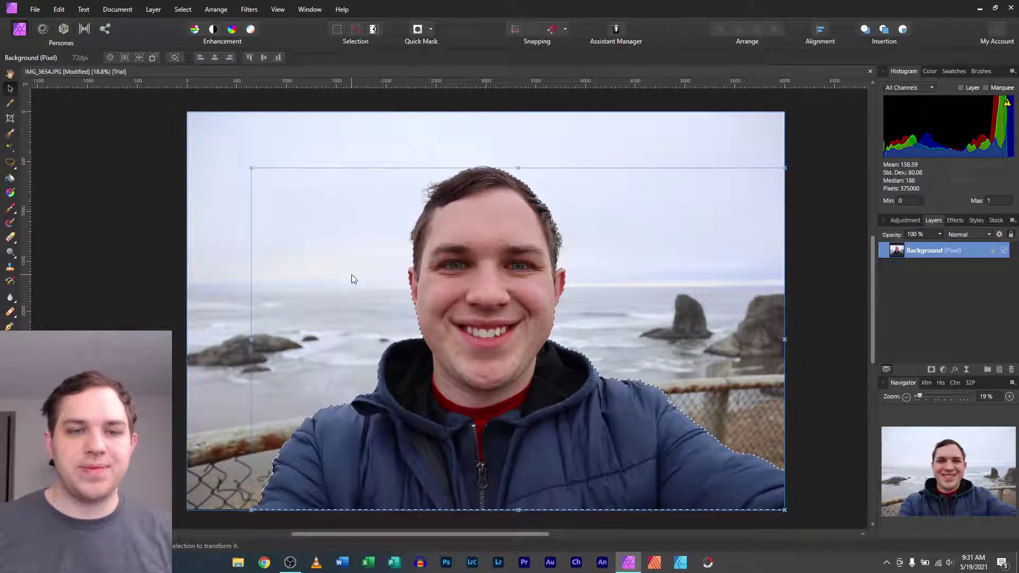
right_click(155, 230)
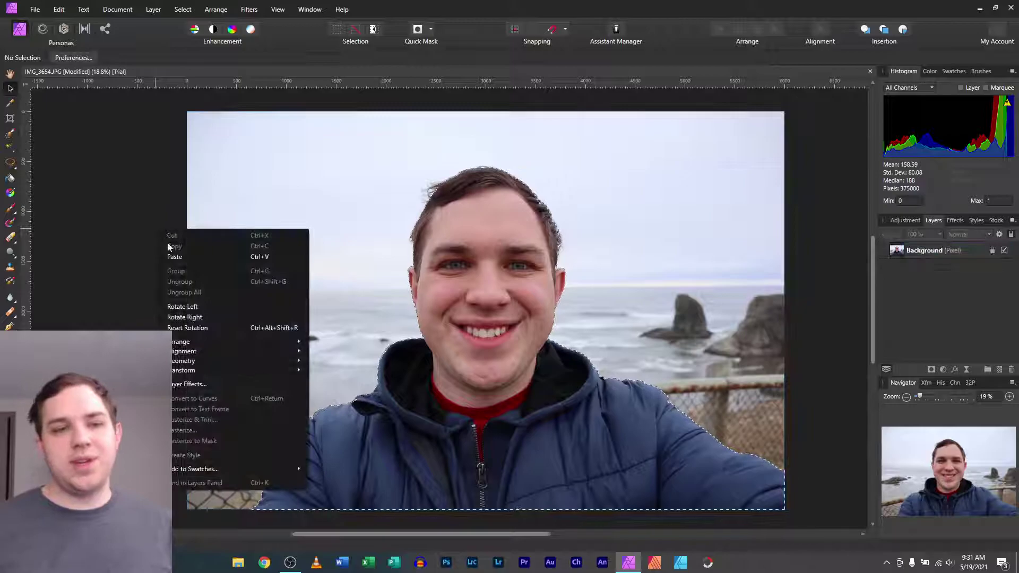
left_click(214, 257)
left_click_drag(482, 291, 295, 266)
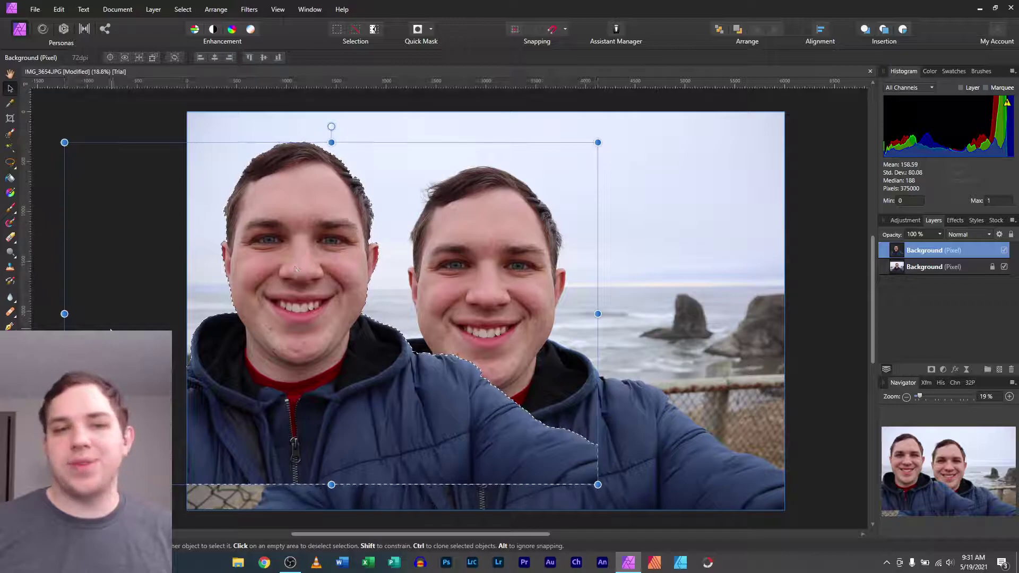
left_click(170, 308)
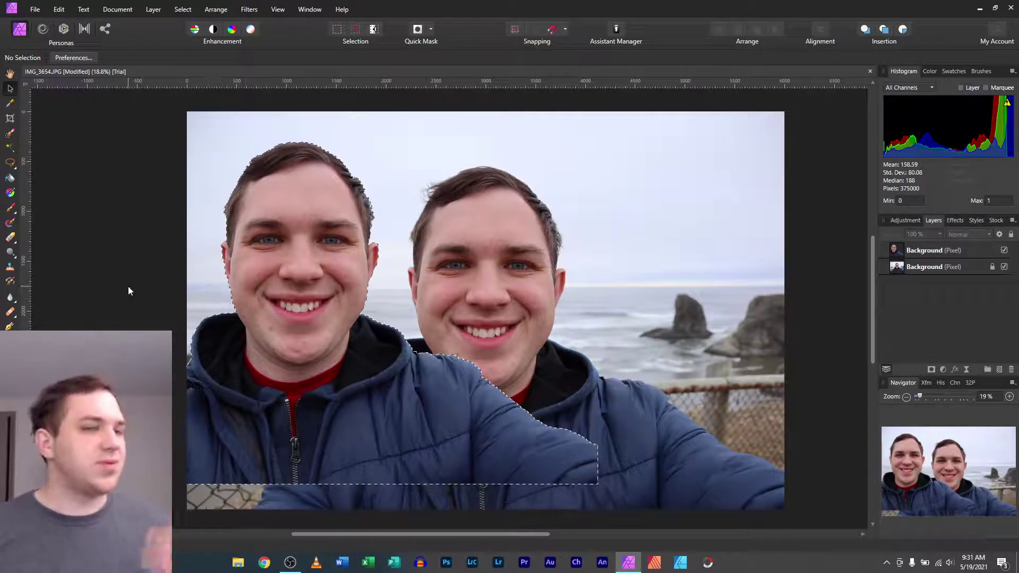
Clear the pixel selection and select the pasted person layer in the Layers panel
key("ctrl+d")
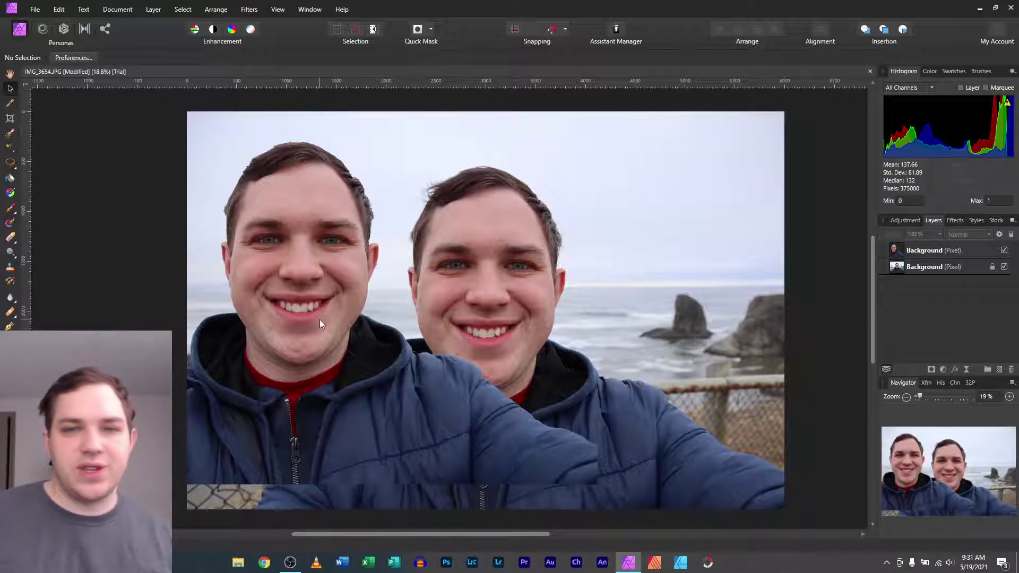
left_click(921, 272)
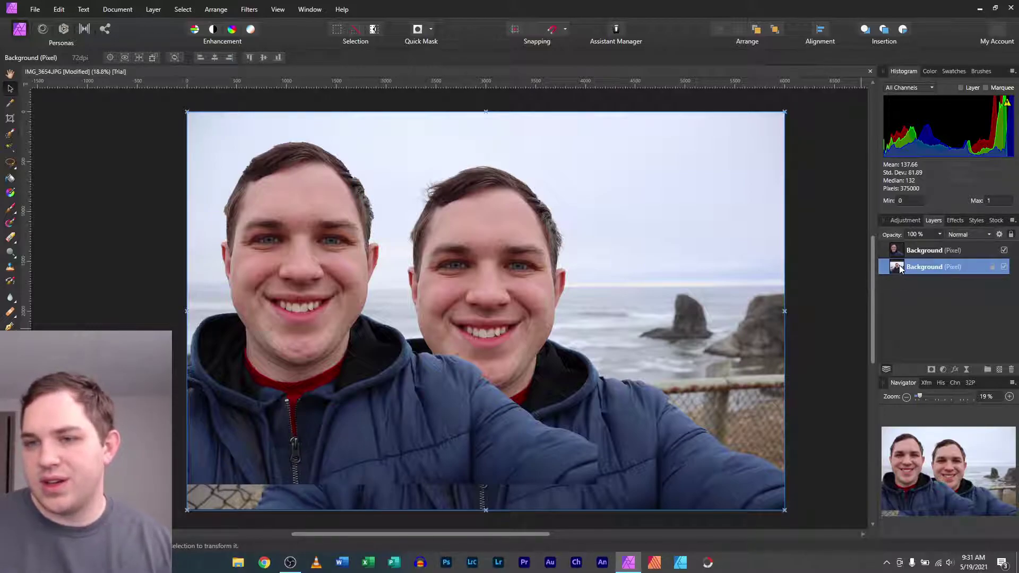
left_click(900, 254)
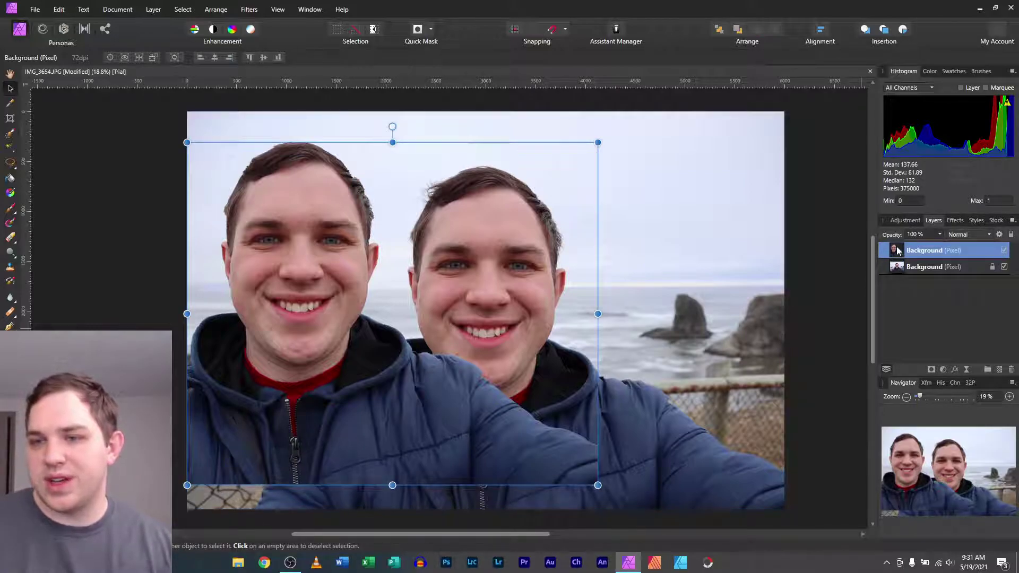
left_click(922, 273)
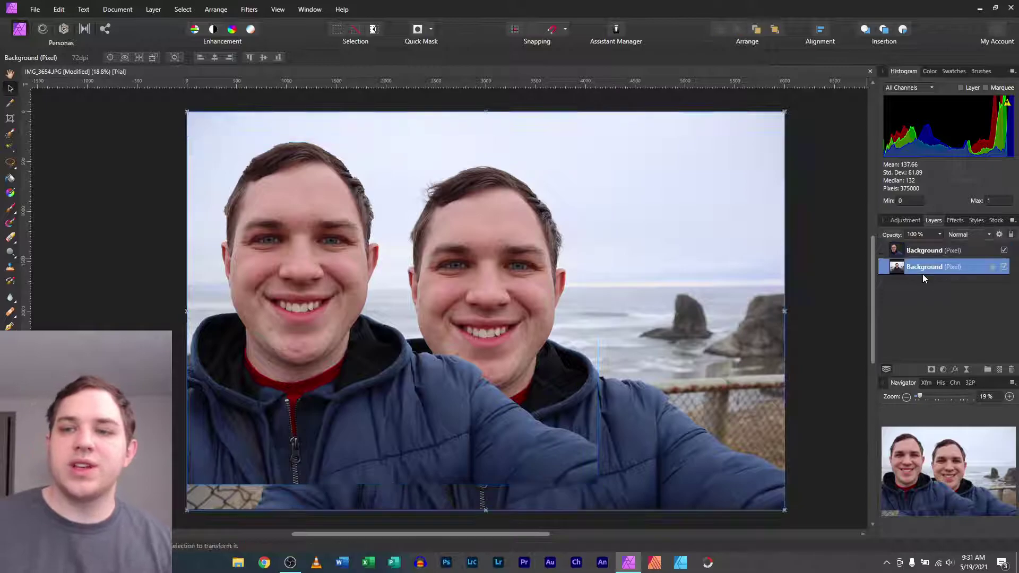
left_click(924, 255)
left_click(912, 268)
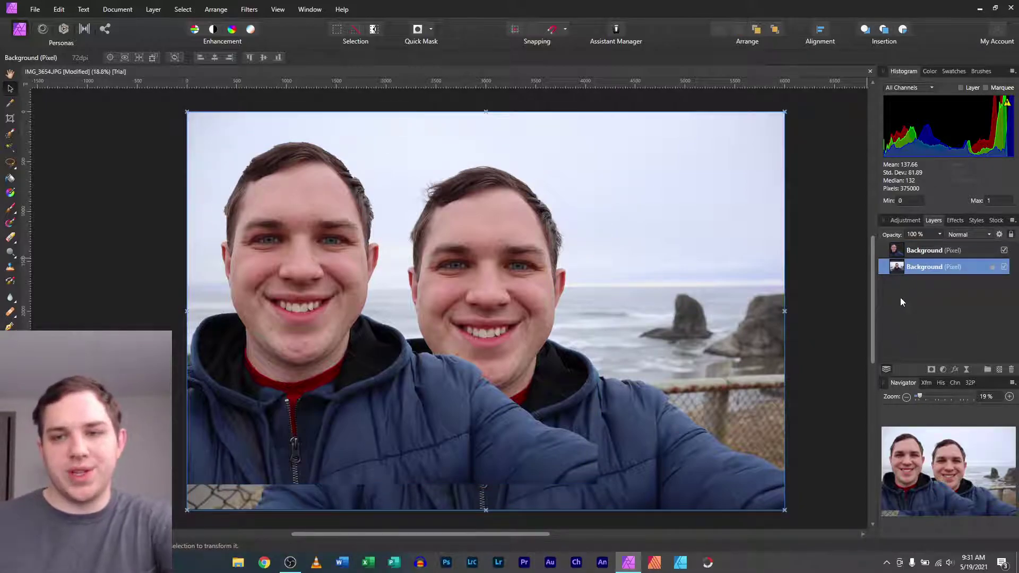
left_click(924, 250)
Drag the pasted copy exactly onto the original face, then deselect it
mouse_move(276, 279)
left_mouse_down()
mouse_move(313, 279)
mouse_move(453, 319)
mouse_move(482, 297)
mouse_move(475, 290)
mouse_move(479, 305)
mouse_move(525, 320)
mouse_move(307, 300)
mouse_move(266, 281)
left_mouse_up()
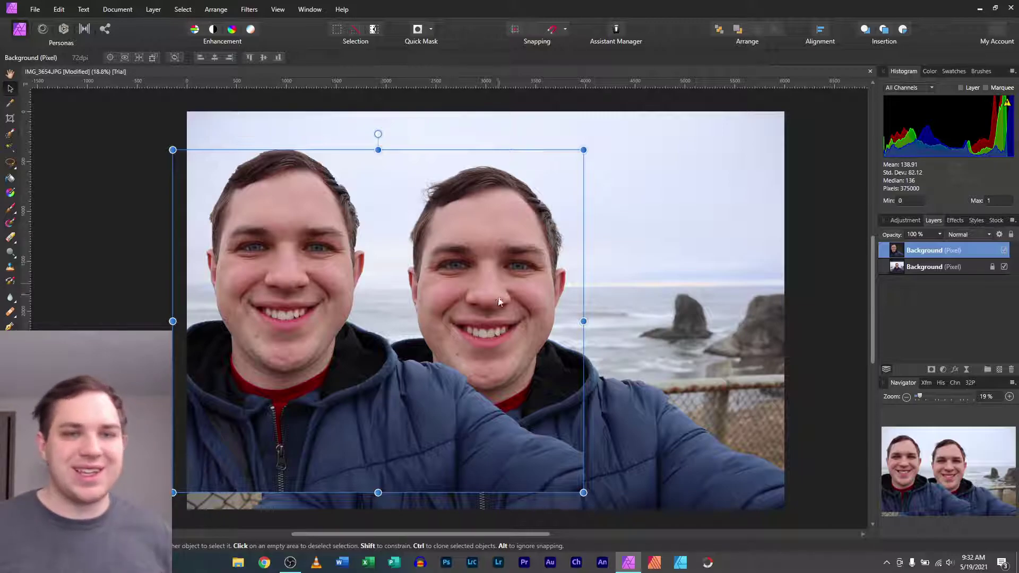
left_click_drag(262, 294, 469, 314)
key("ctrl+z")
key("ctrl+z")
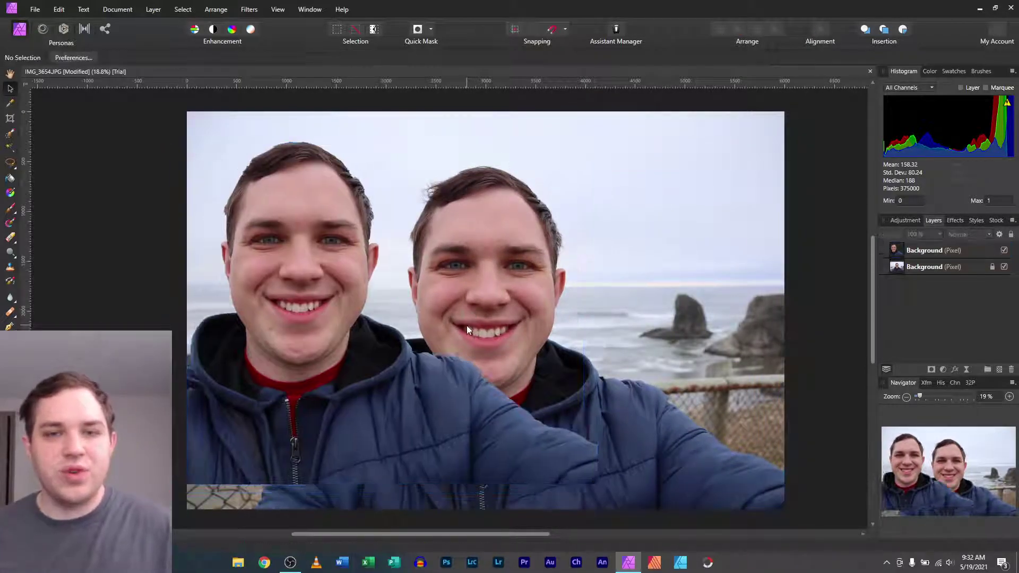
key("ctrl+shift+z")
key("ctrl+shift+z")
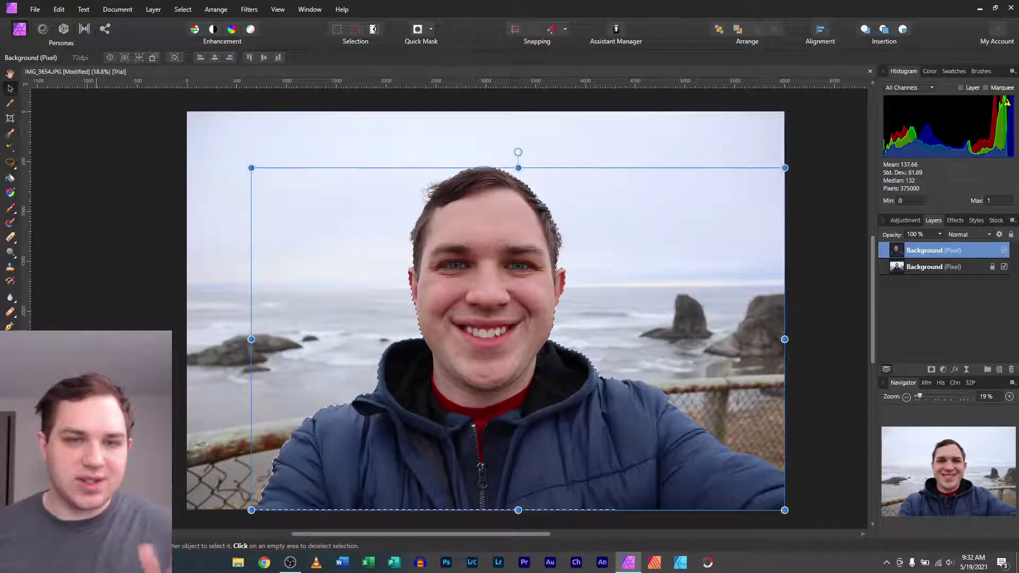
key("ctrl+shift+d")
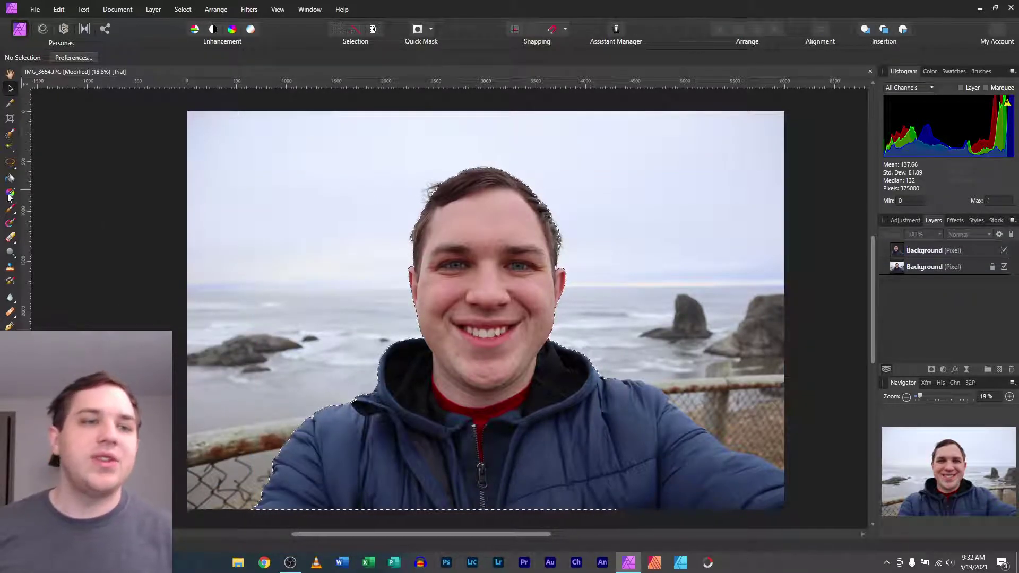
Create an artistic text frame reading 'Layer Anything' near the photo's top left
key("t")
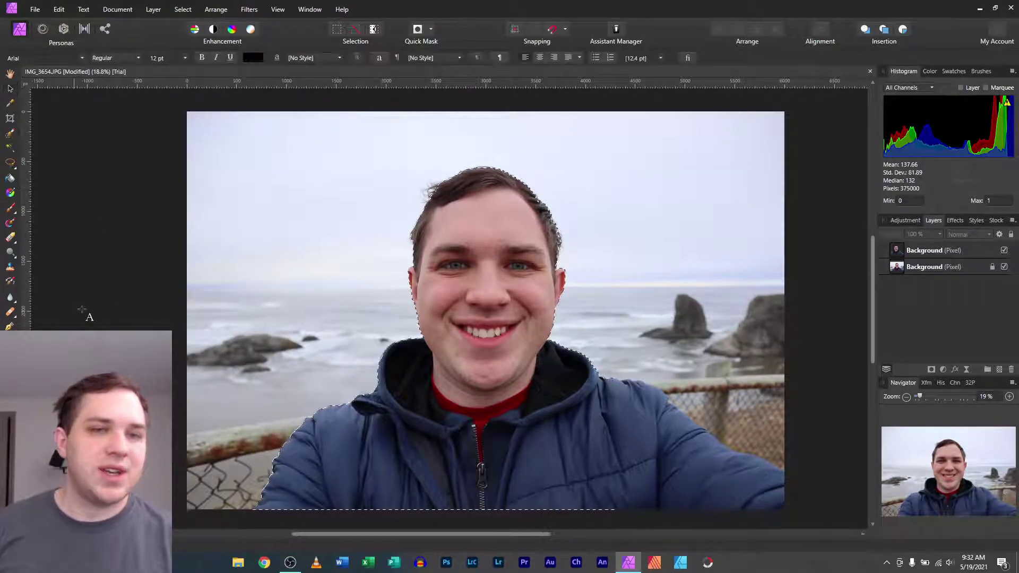
left_click_drag(211, 128, 308, 221)
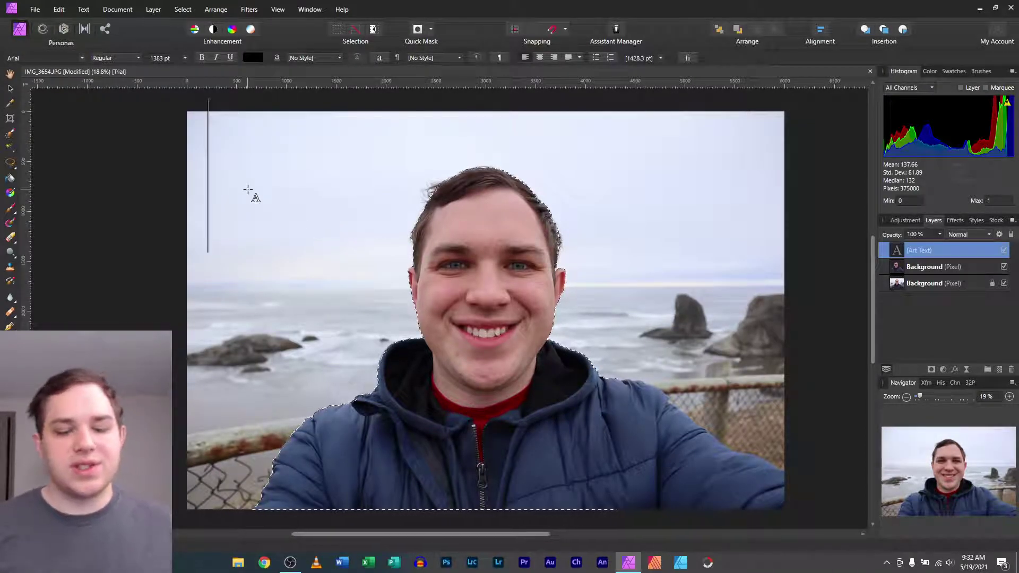
type("Lay")
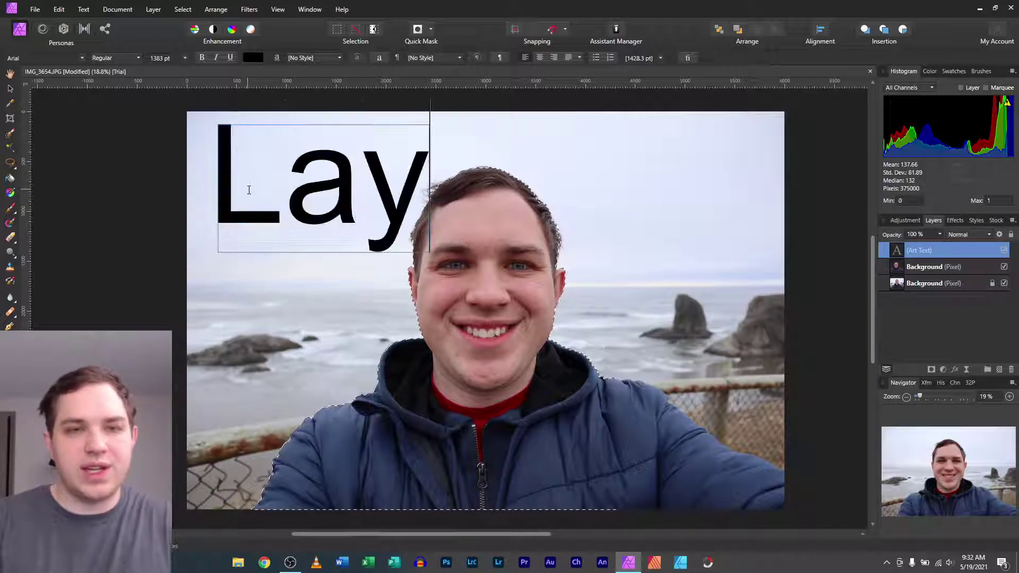
type("er")
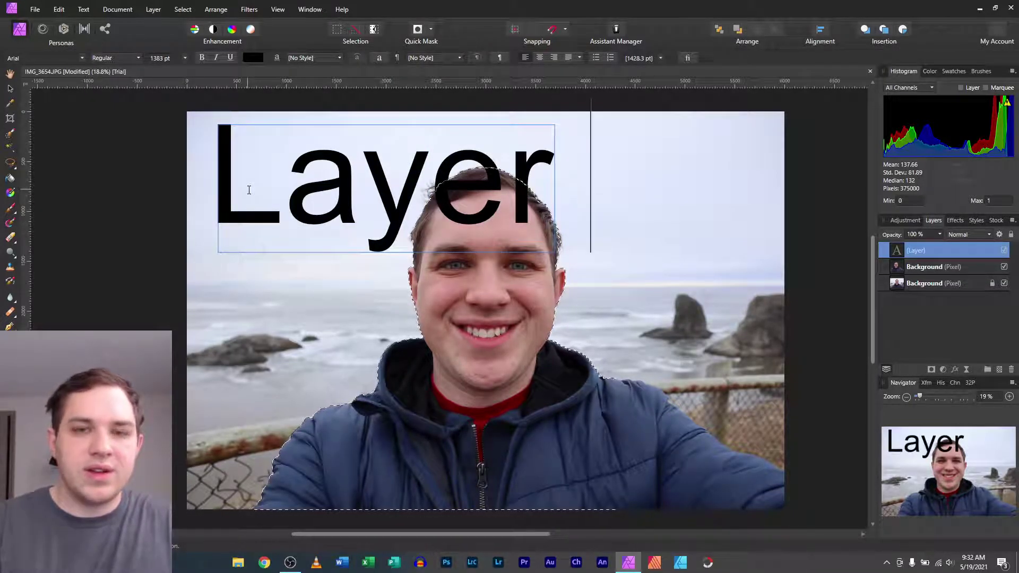
type(" An")
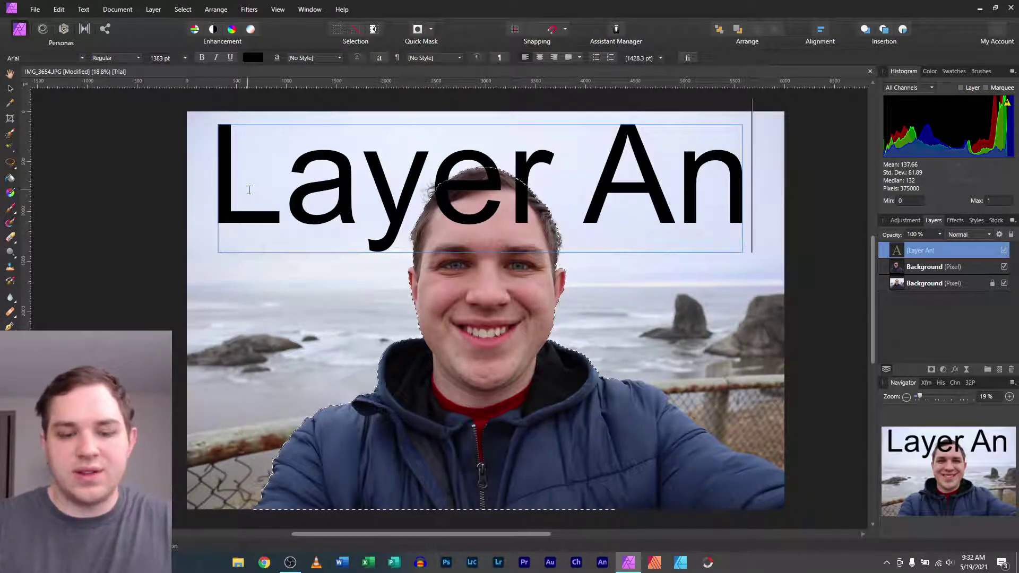
key("BackSpace")
type("ny")
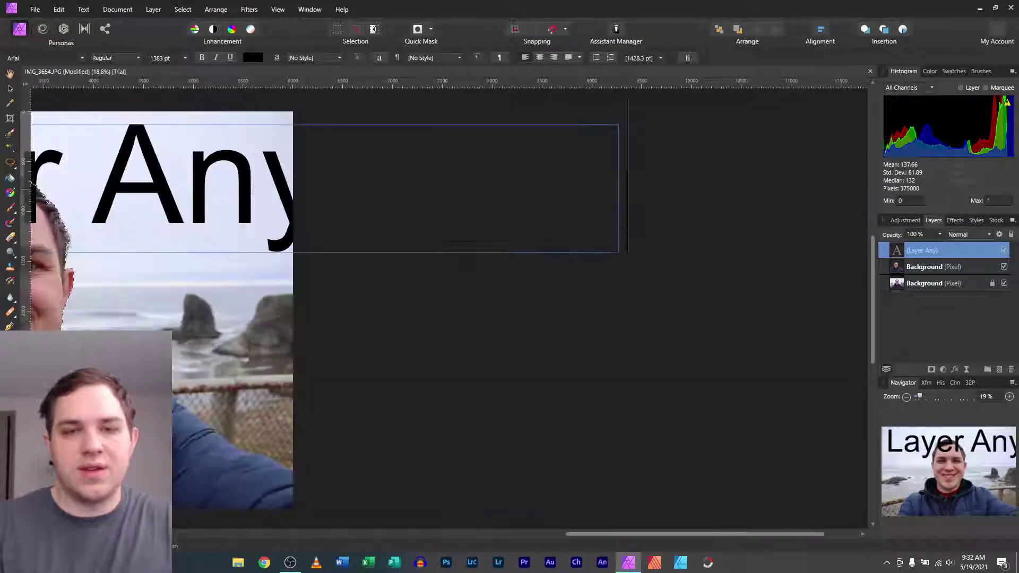
type("thing")
key("Escape")
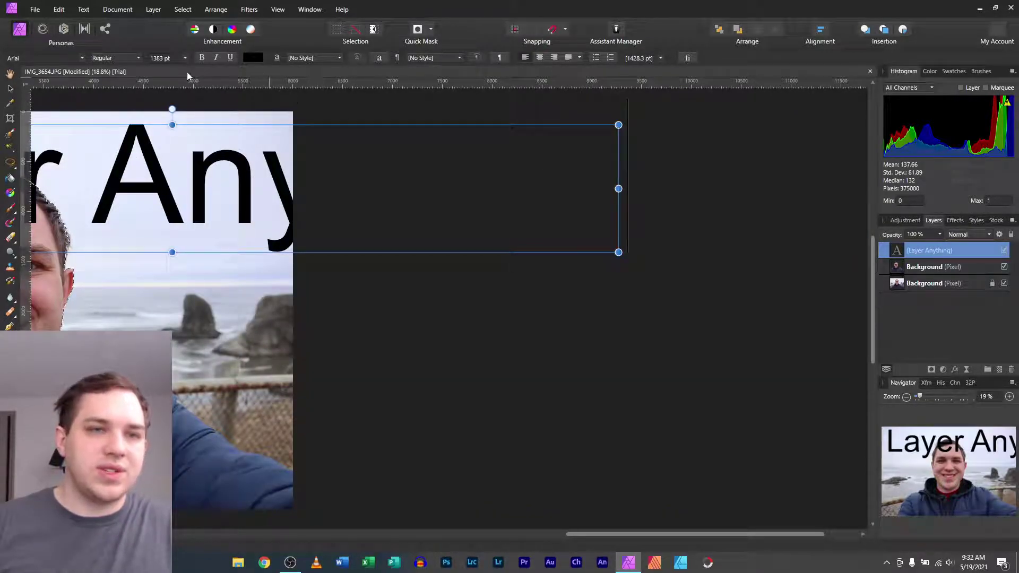
Select all the Layer Anything text and set its font size to 30 pt
double_click(210, 185)
left_click(210, 184)
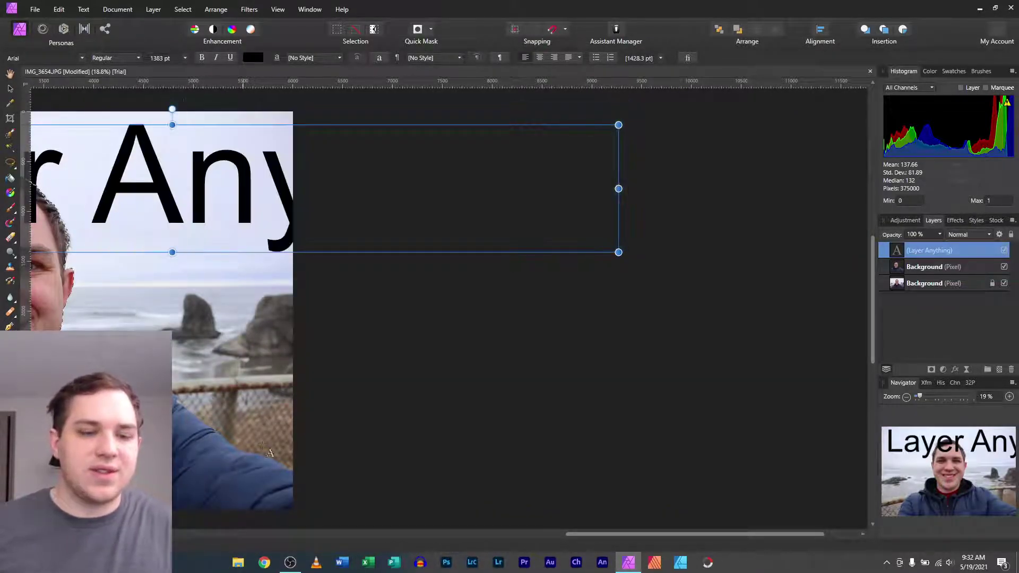
scroll(154, 197, "left", 6)
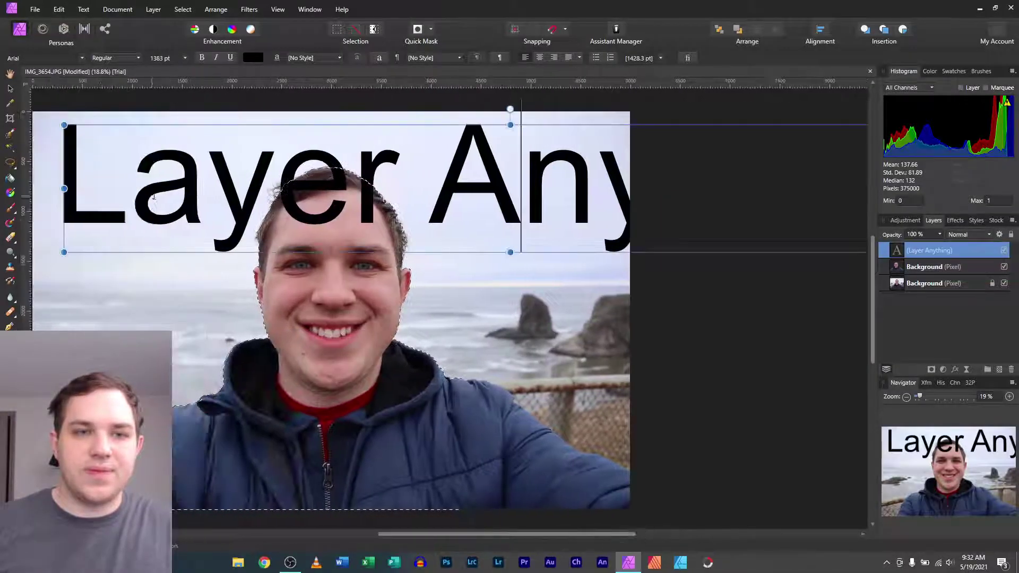
triple_click(154, 197)
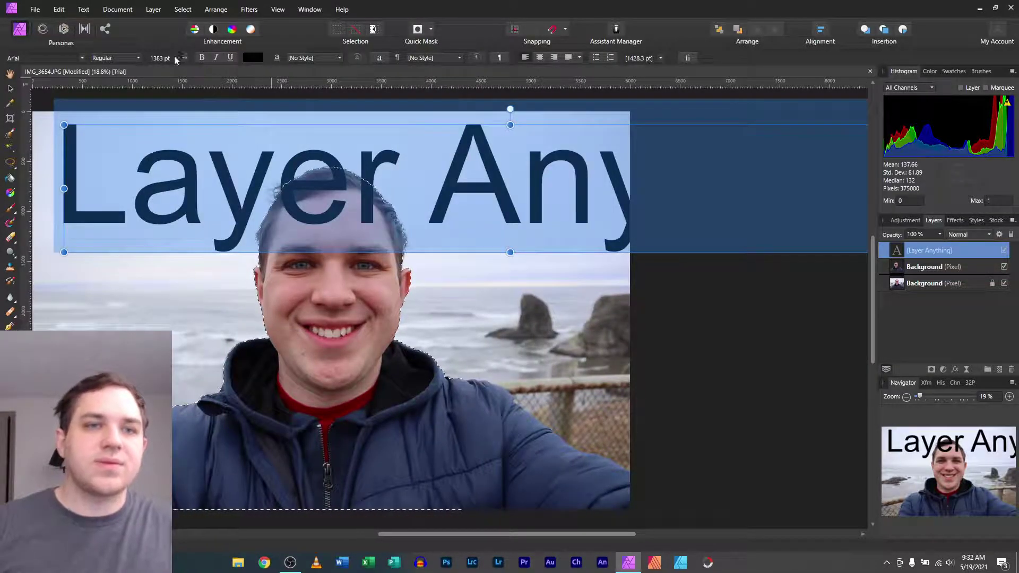
left_click(184, 58)
left_click(174, 197)
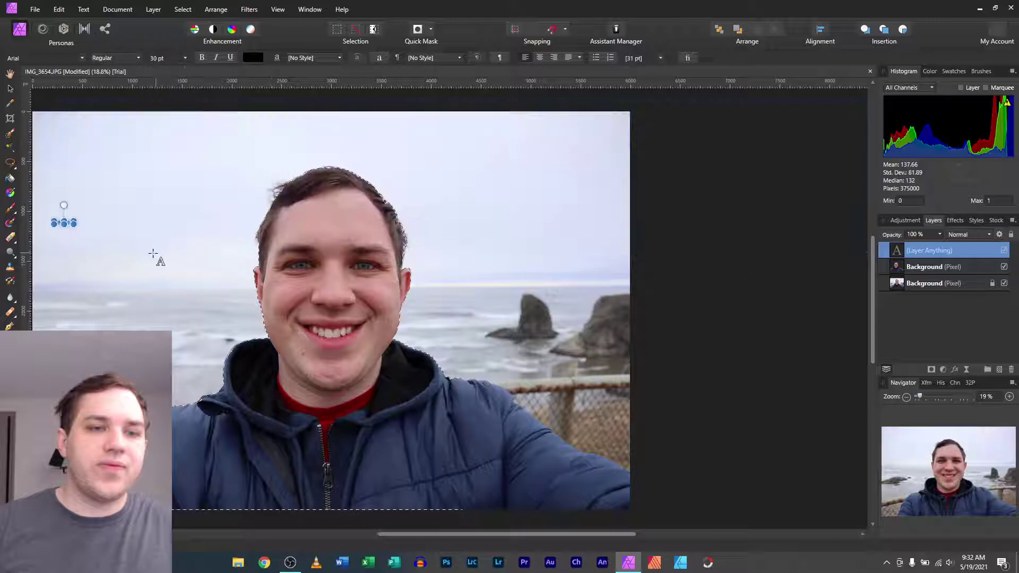
Enlarge the Layer Anything text into a headline across the photo and nudge it higher
left_click_drag(75, 219, 607, 109)
left_click_drag(415, 534, 376, 533)
left_click(499, 175)
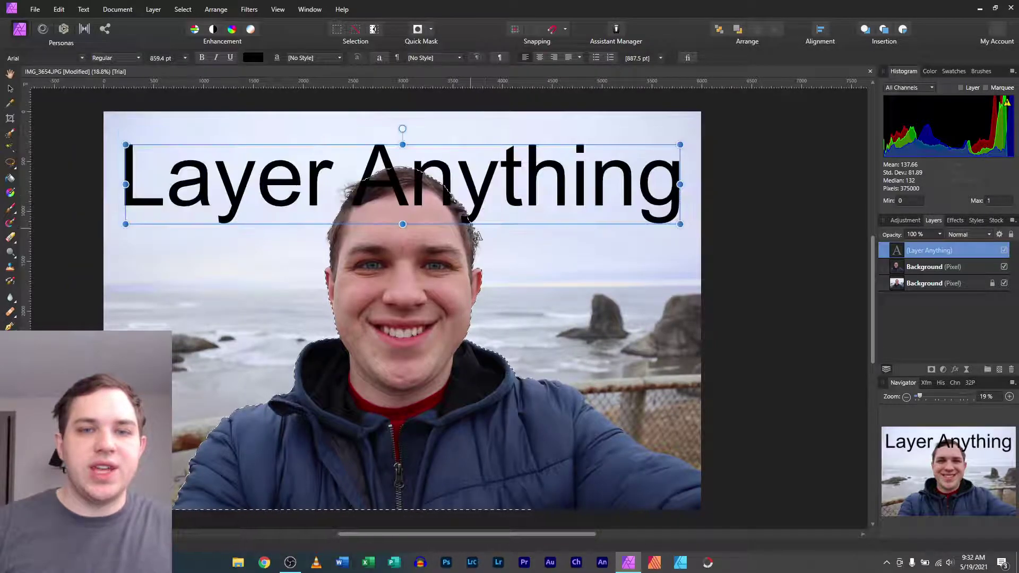
left_click_drag(472, 225, 475, 208)
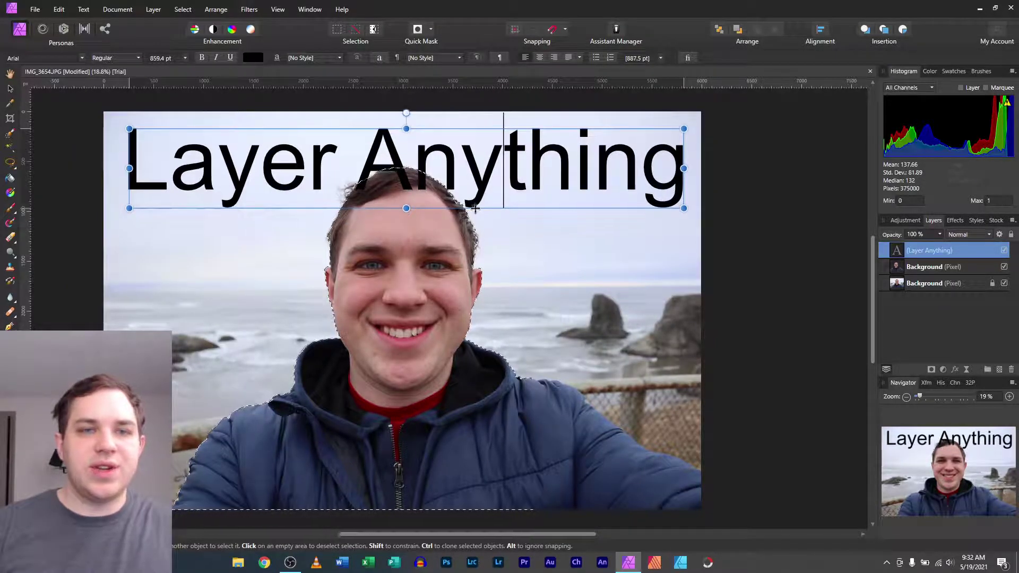
Clear the text and person selections, then zoom to review the title along the top
left_click(770, 257)
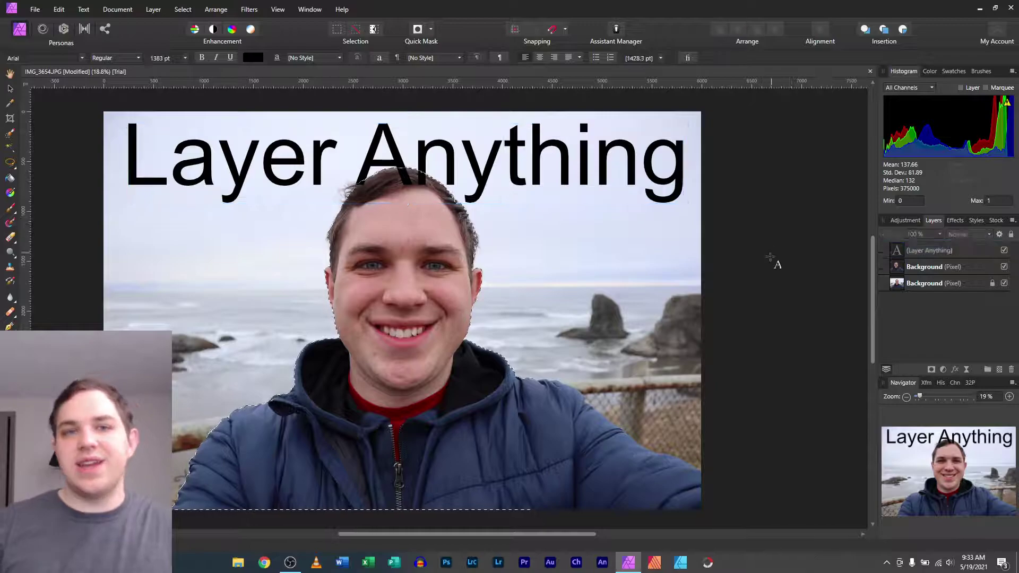
key("ctrl+d")
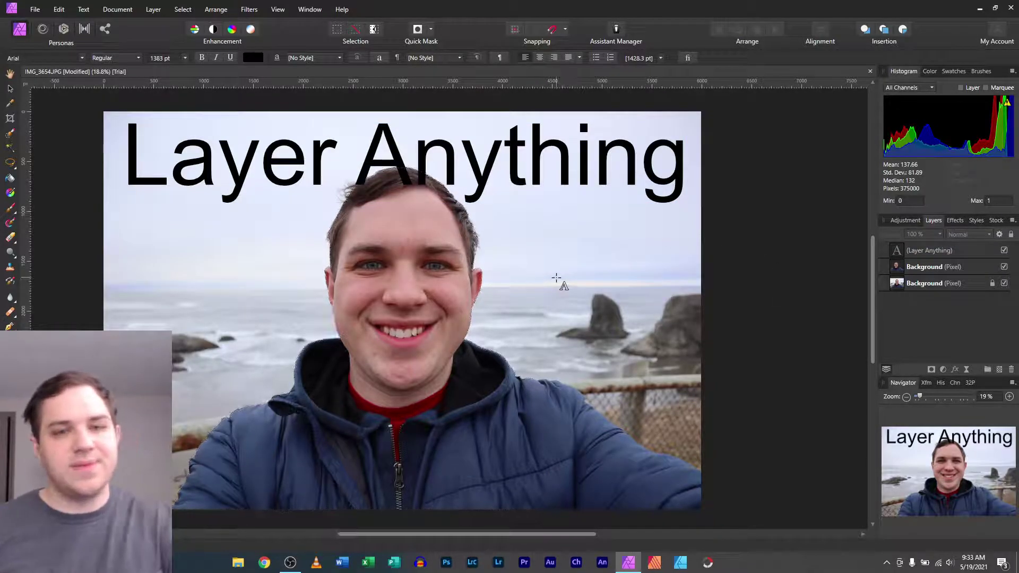
scroll(399, 173, "up", 5)
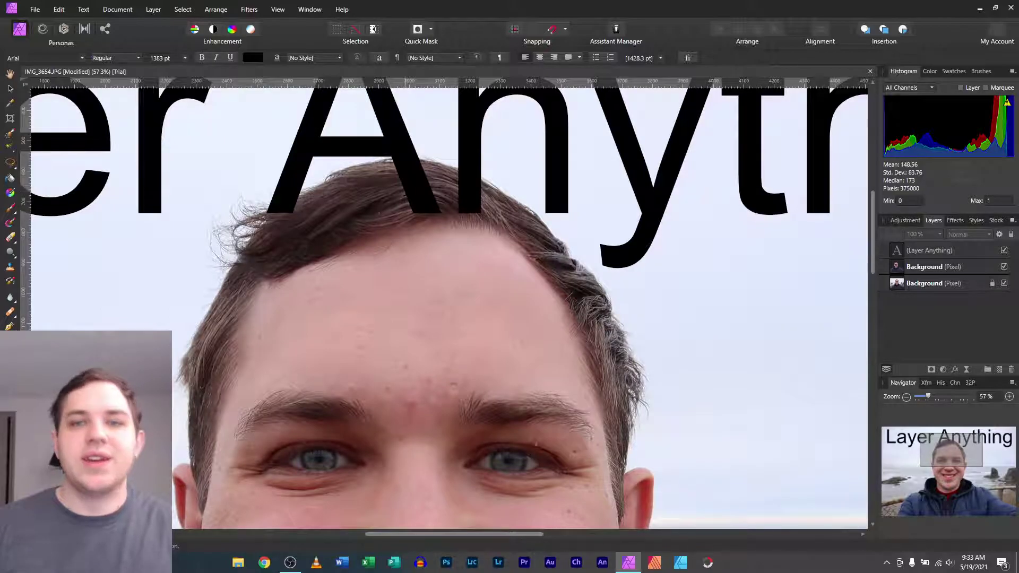
scroll(426, 252, "down", 4)
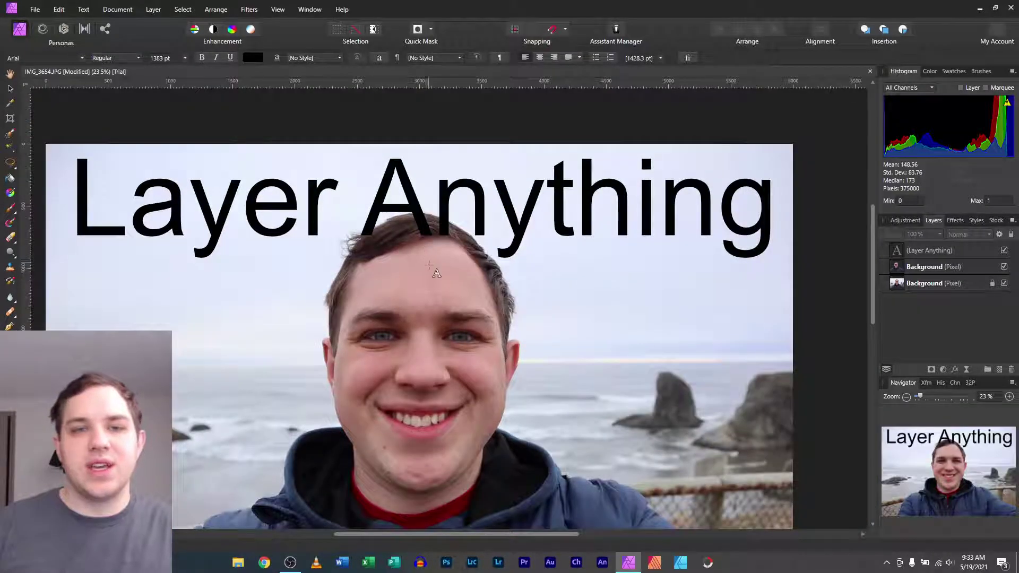
scroll(428, 265, "down", 2)
scroll(435, 276, "up", 1)
scroll(440, 286, "down", 3)
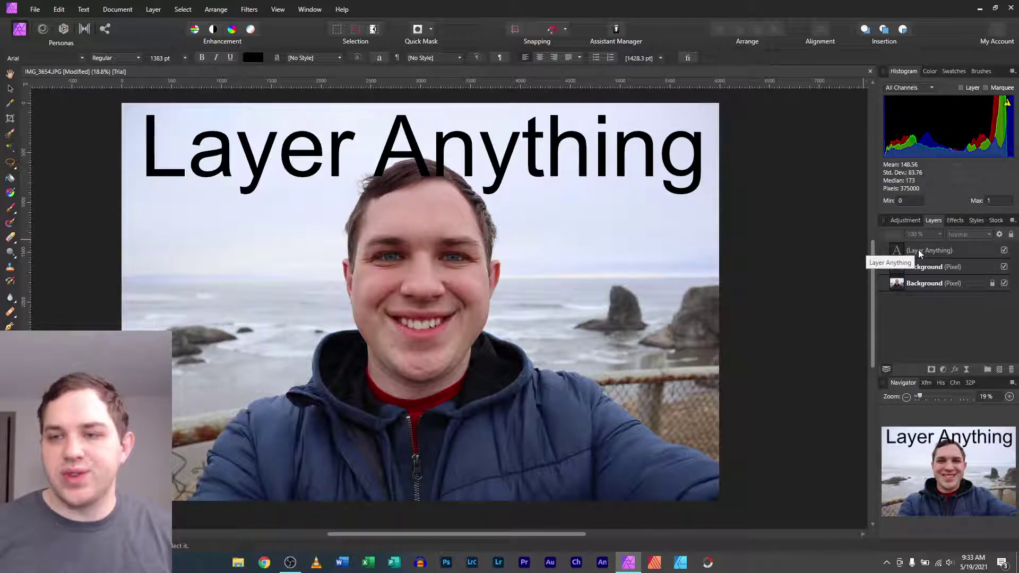
Move the cut-out person layer above the Layer Anything text layer so his hair overlaps the title
left_click(920, 268)
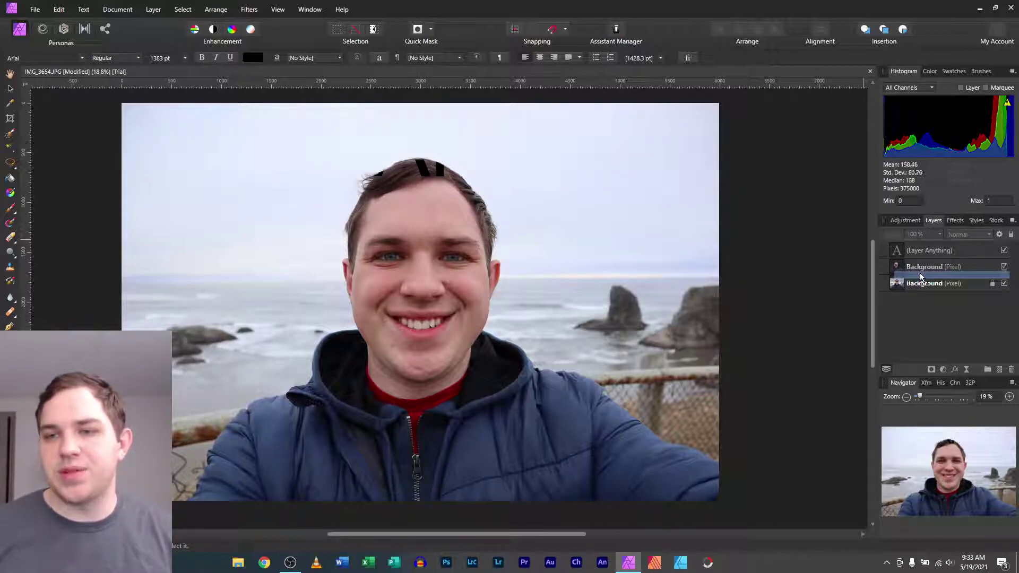
left_click_drag(919, 272, 919, 281)
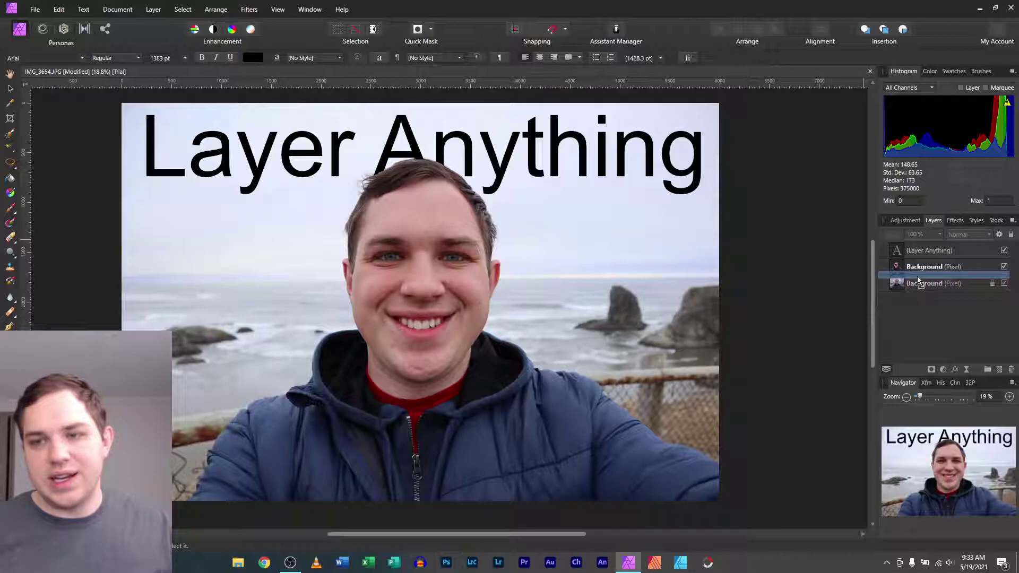
left_click_drag(919, 281, 919, 281)
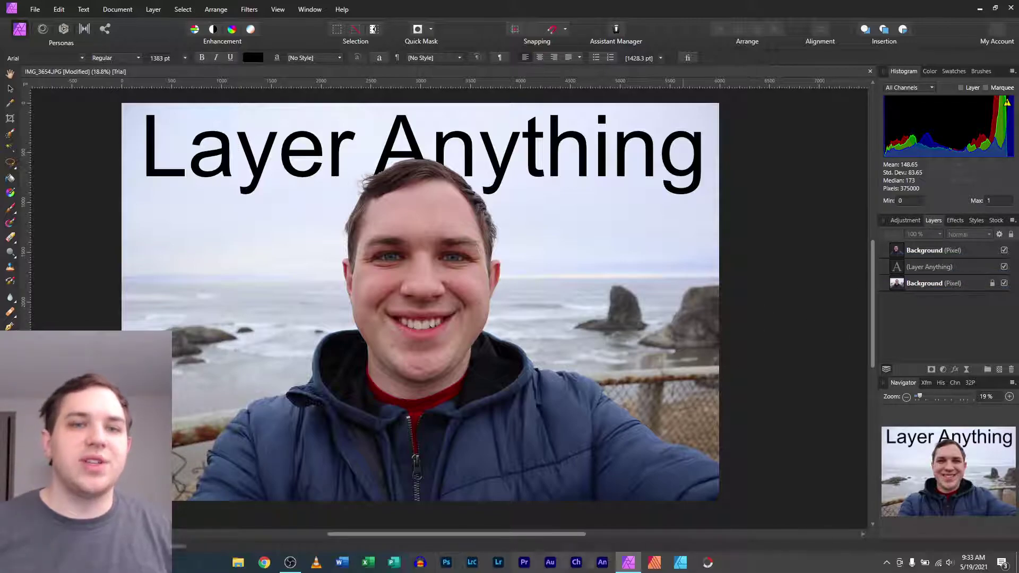
left_click(790, 288)
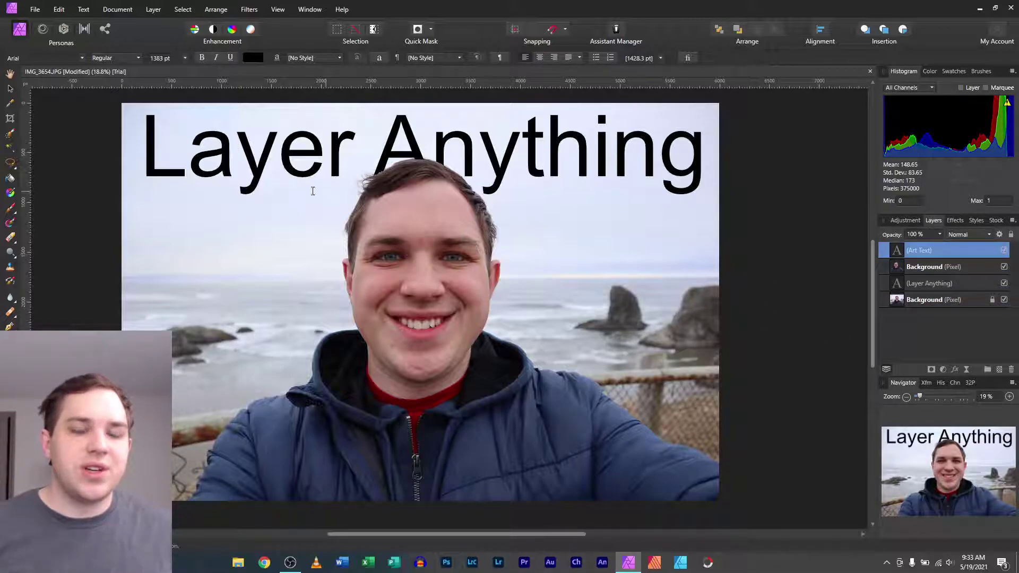
scroll(395, 190, "up", 5)
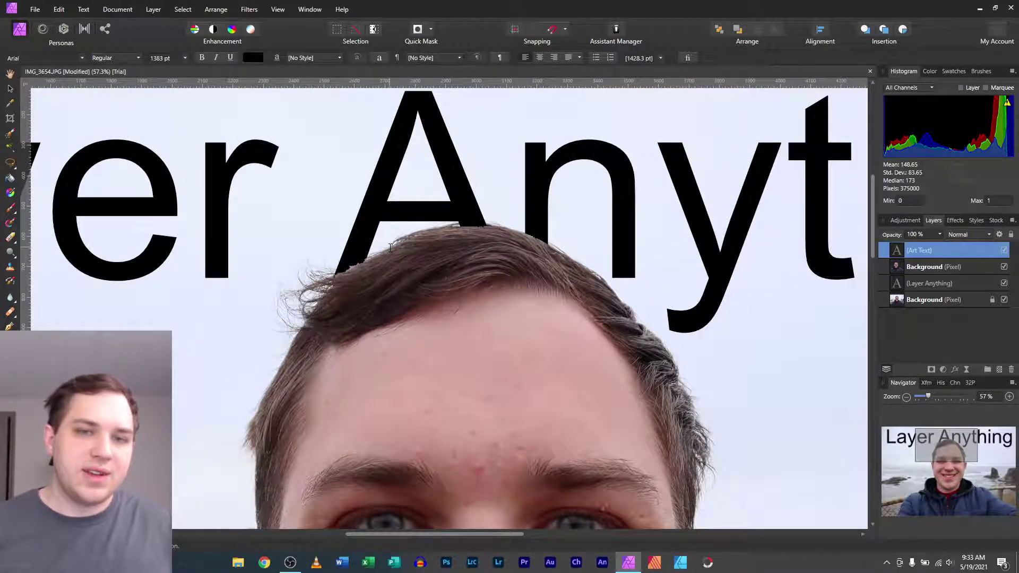
scroll(390, 248, "down", 6)
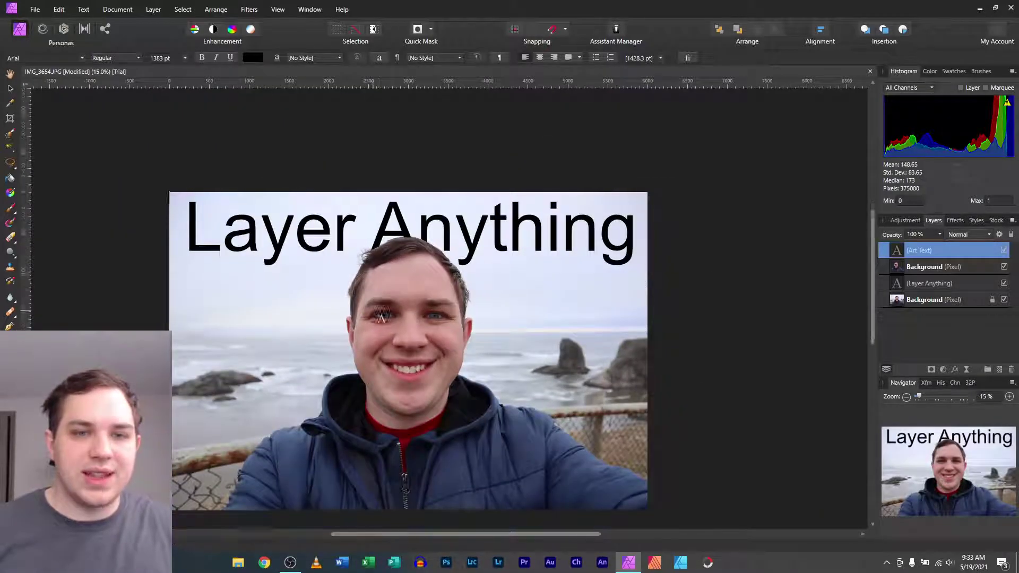
scroll(380, 317, "up", 1)
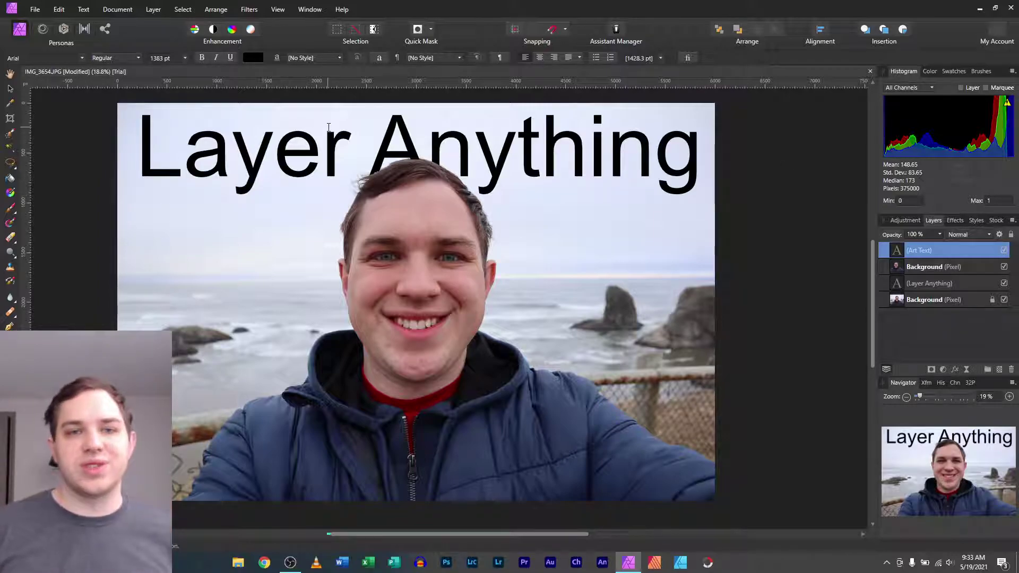
Select the Layer Anything text and look through its text style and character settings
left_click(195, 162)
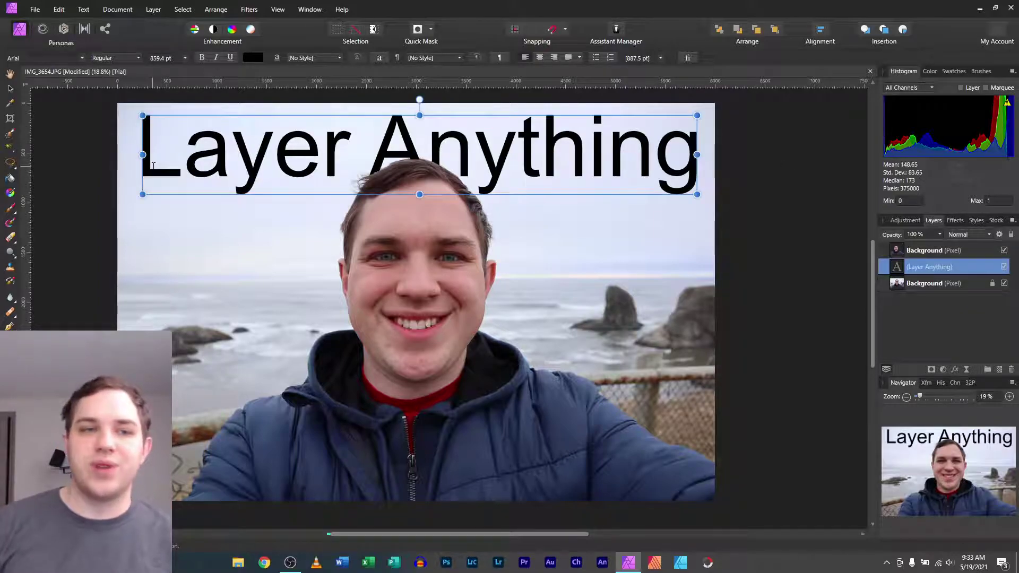
left_click_drag(137, 148, 699, 159)
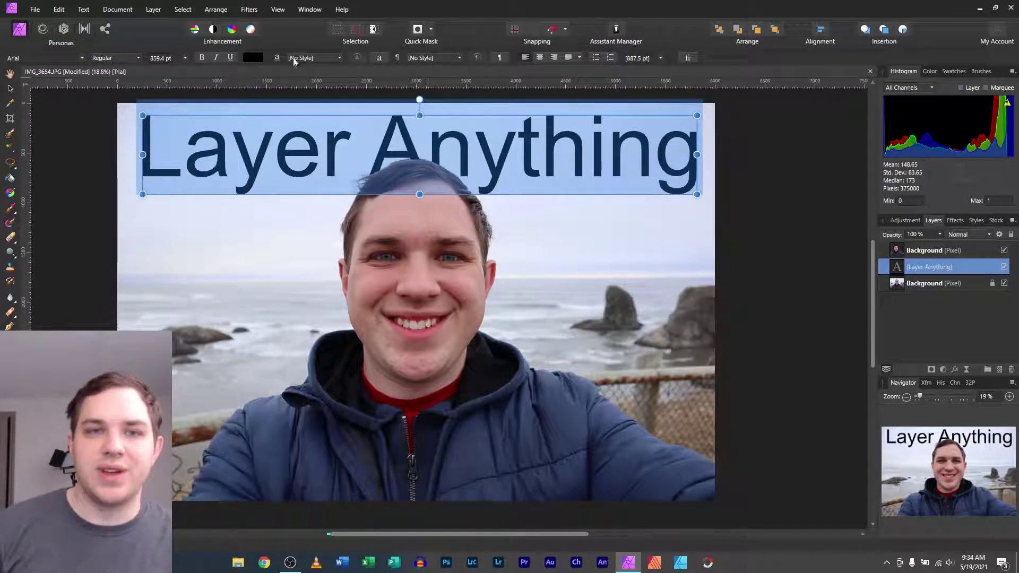
left_click(317, 59)
left_click(333, 56)
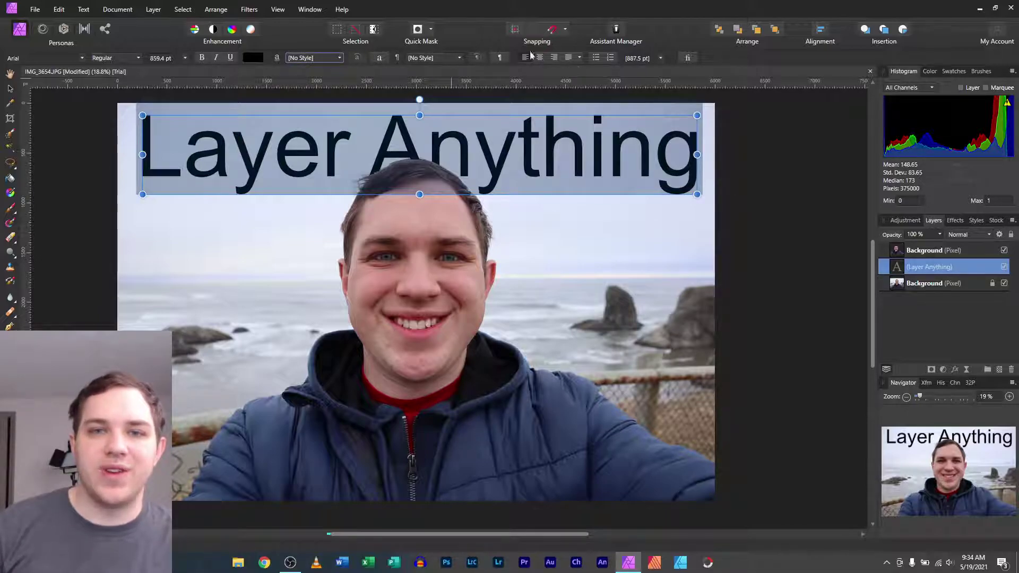
left_click(380, 58)
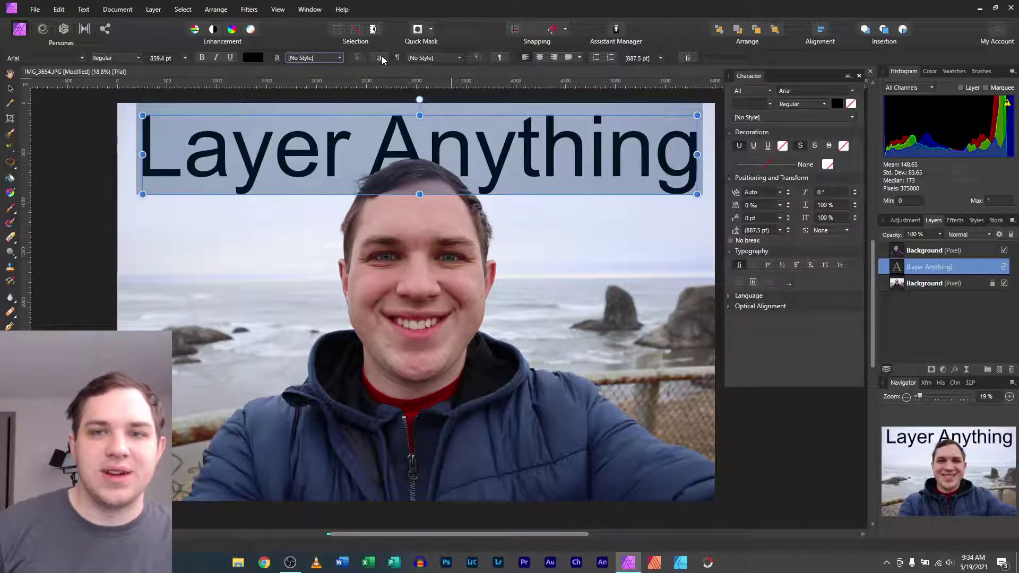
left_click(859, 76)
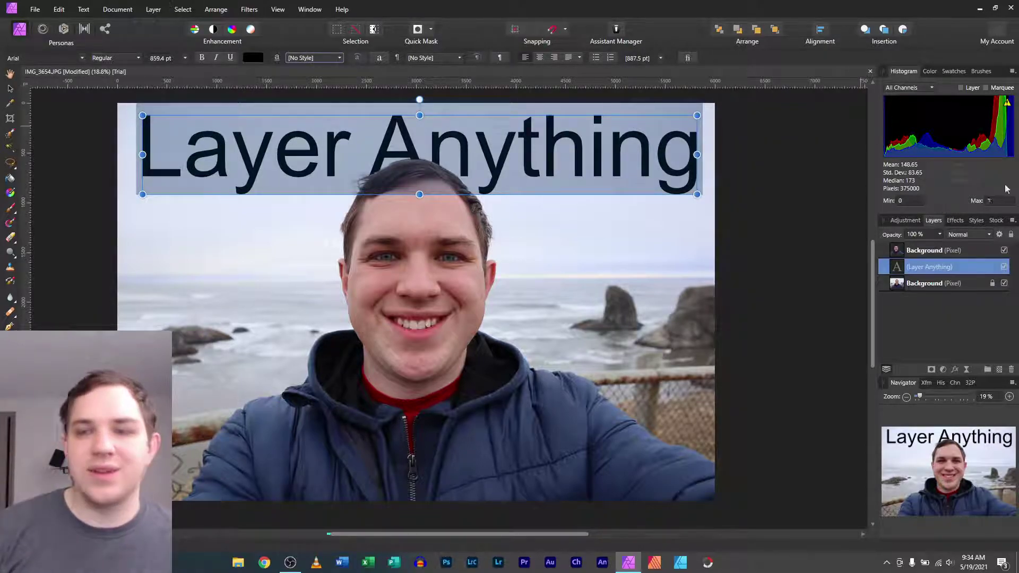
Turn on an outer shadow with a 13.8 px radius for the text, then deselect to preview it
left_click(958, 221)
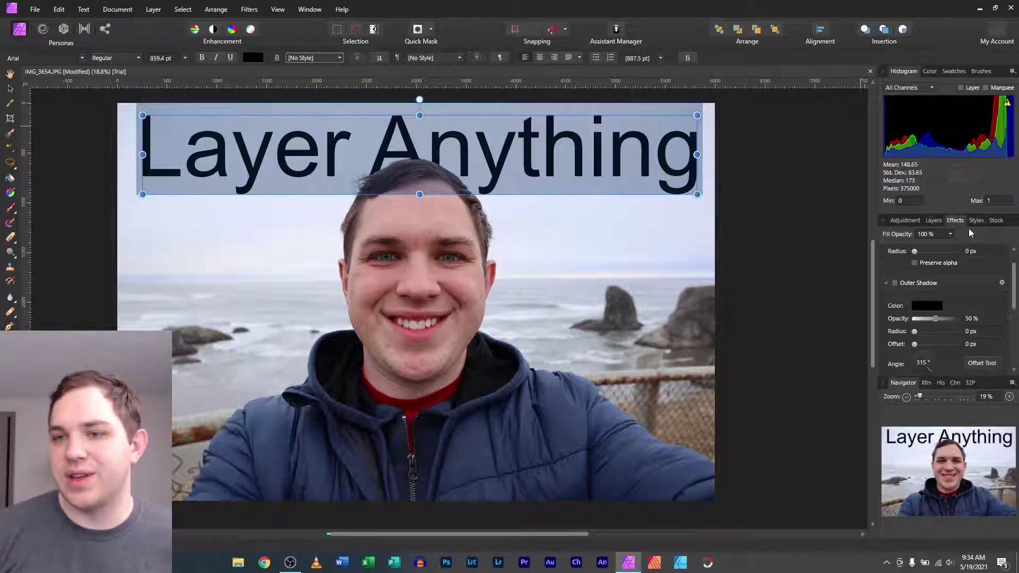
left_click_drag(915, 333, 940, 344)
left_click(801, 319)
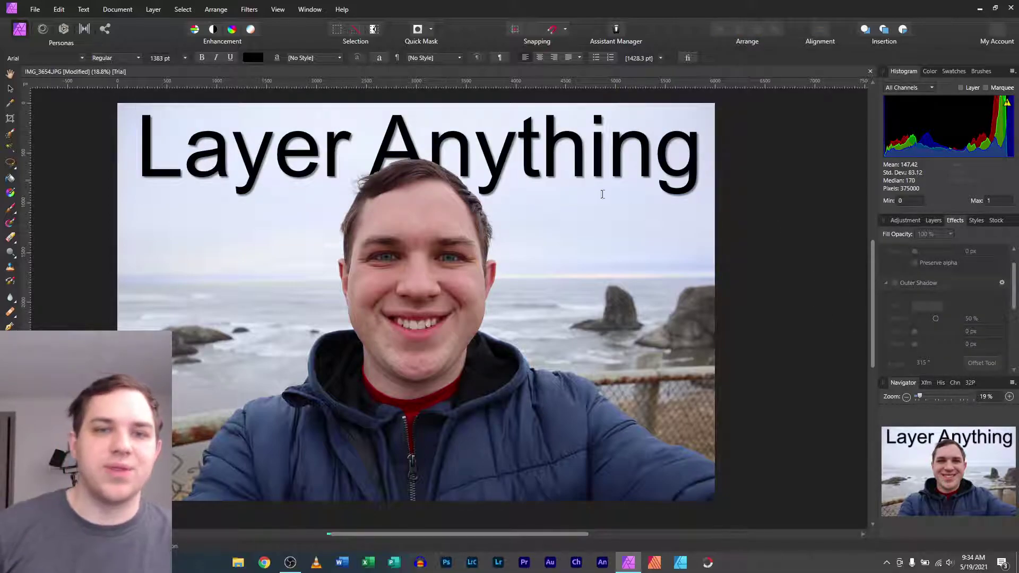
left_click(796, 252)
left_click(321, 169)
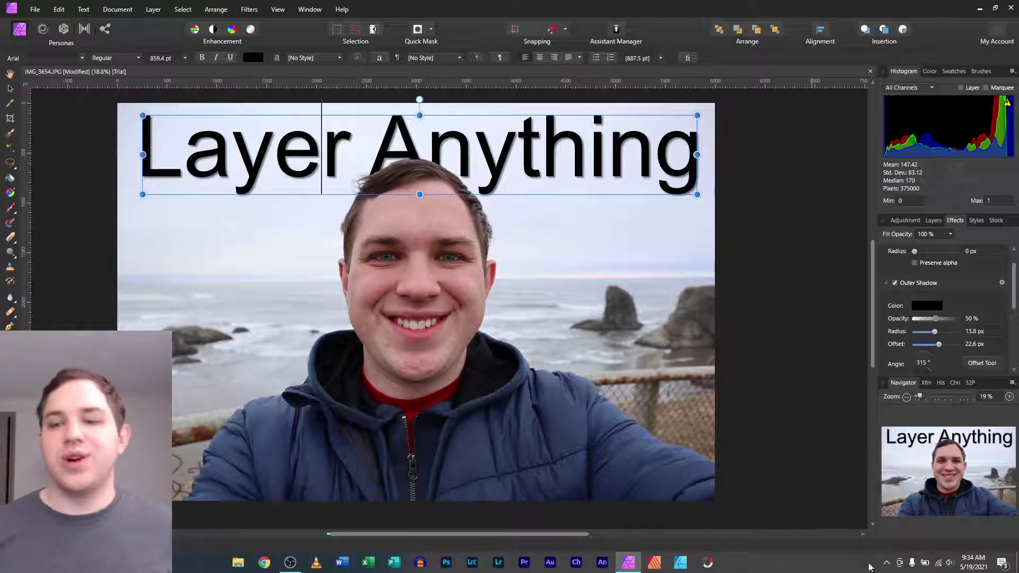
left_click(885, 567)
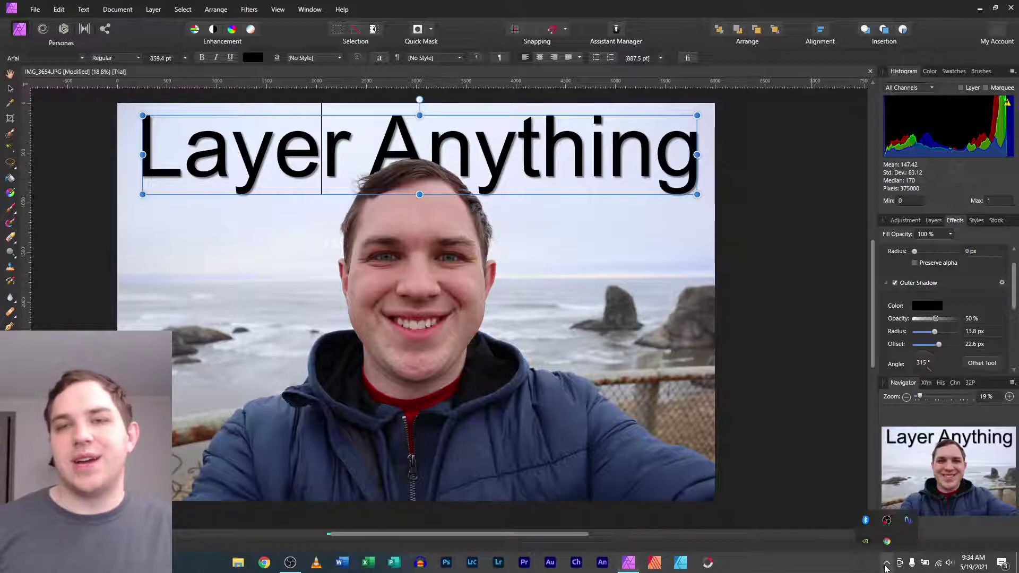
right_click(886, 520)
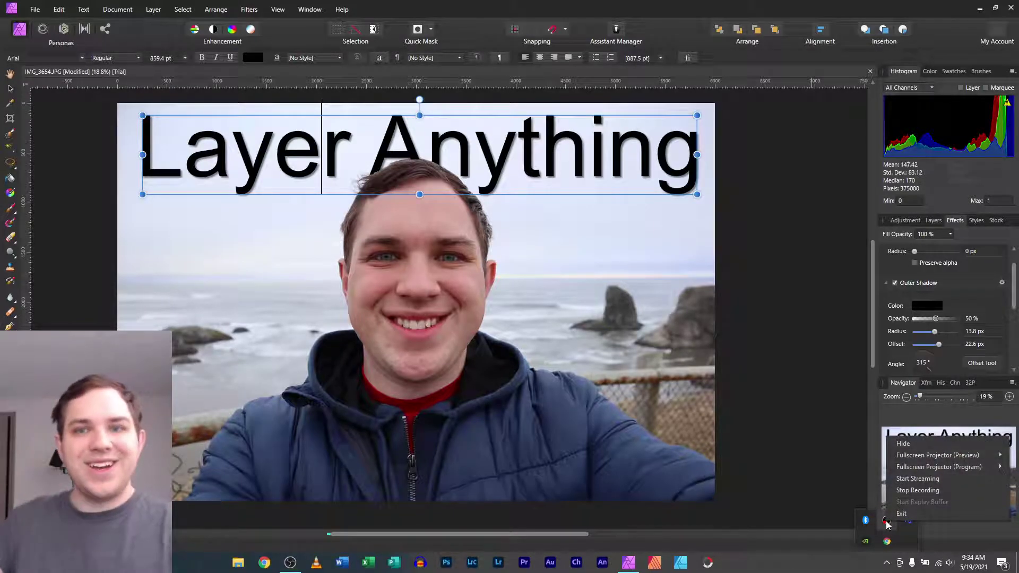